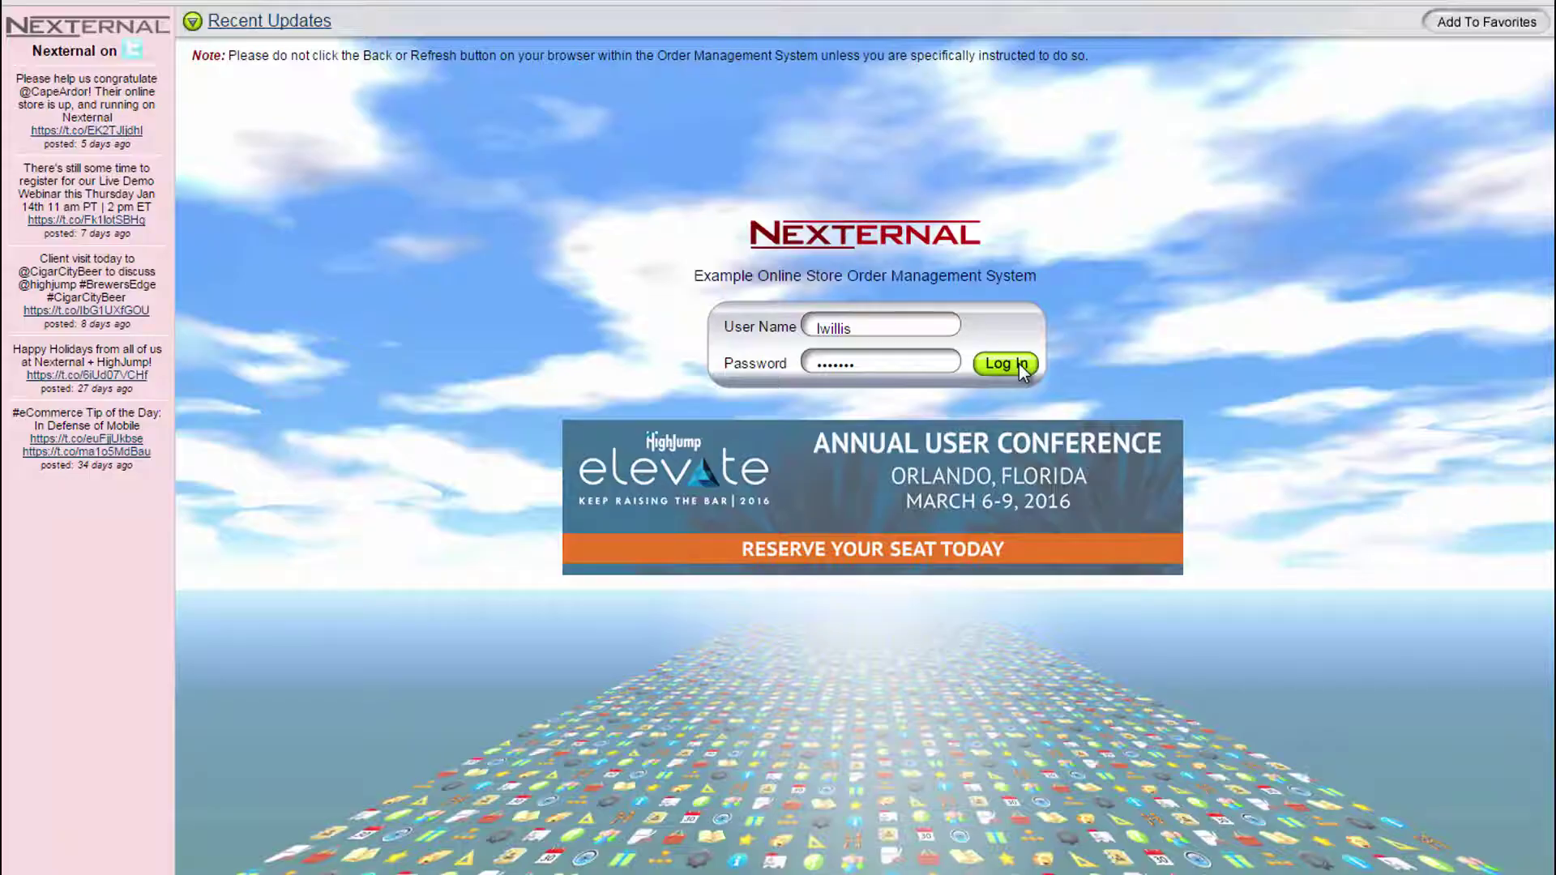
- Log in, go to store Settings and edit the Compatible Software section
{"action": "left_click", "coordinate": [1005, 364]}
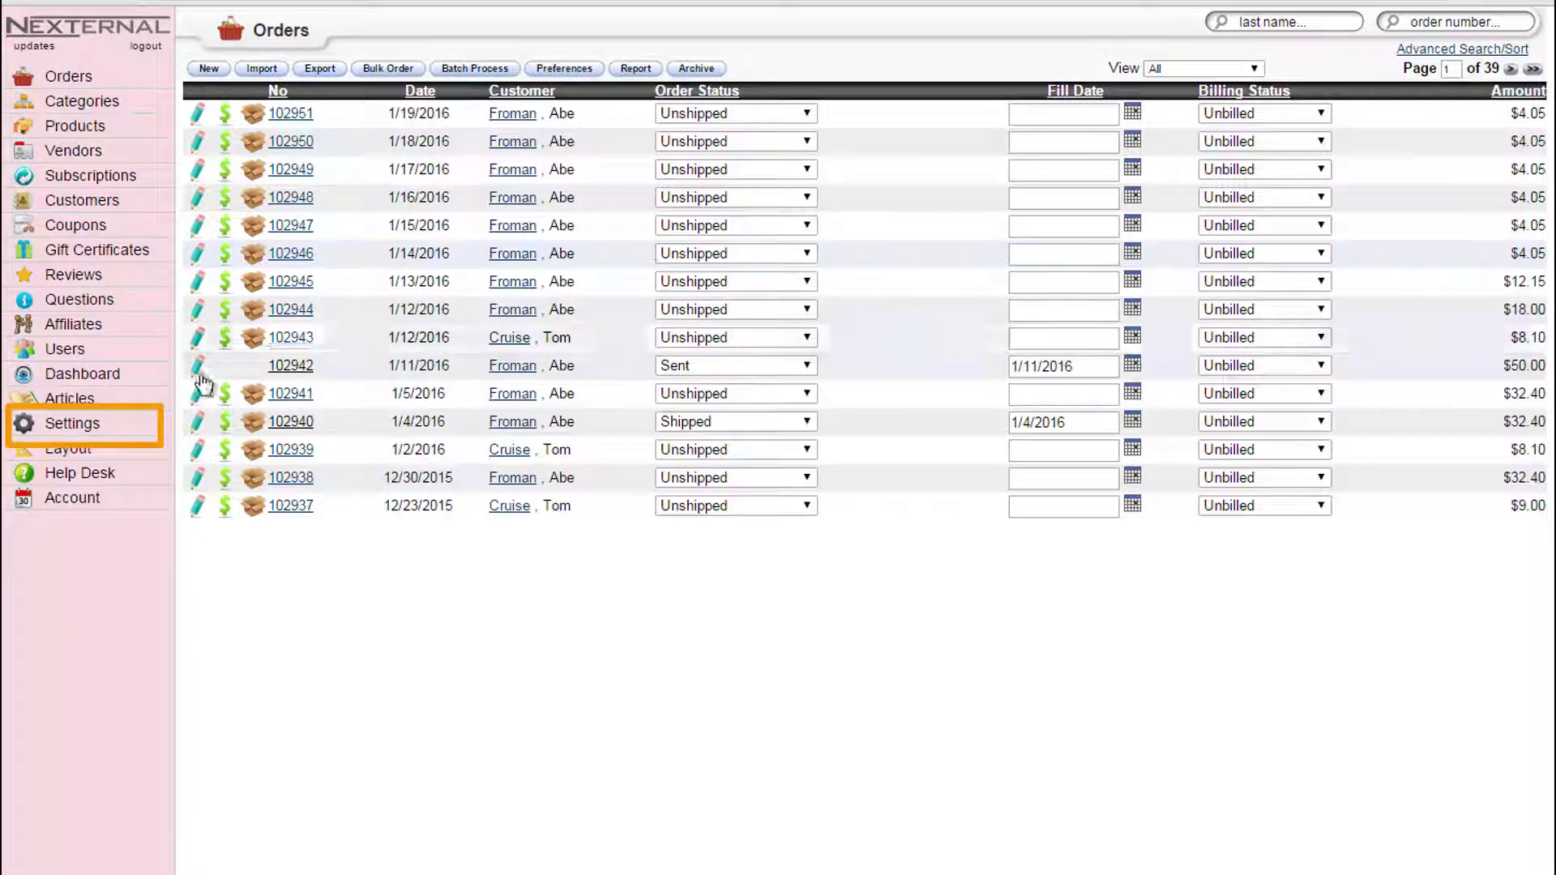
{"action": "left_click", "coordinate": [128, 419]}
{"action": "scroll", "coordinate": [467, 504], "scroll_direction": "down", "scroll_amount": 15}
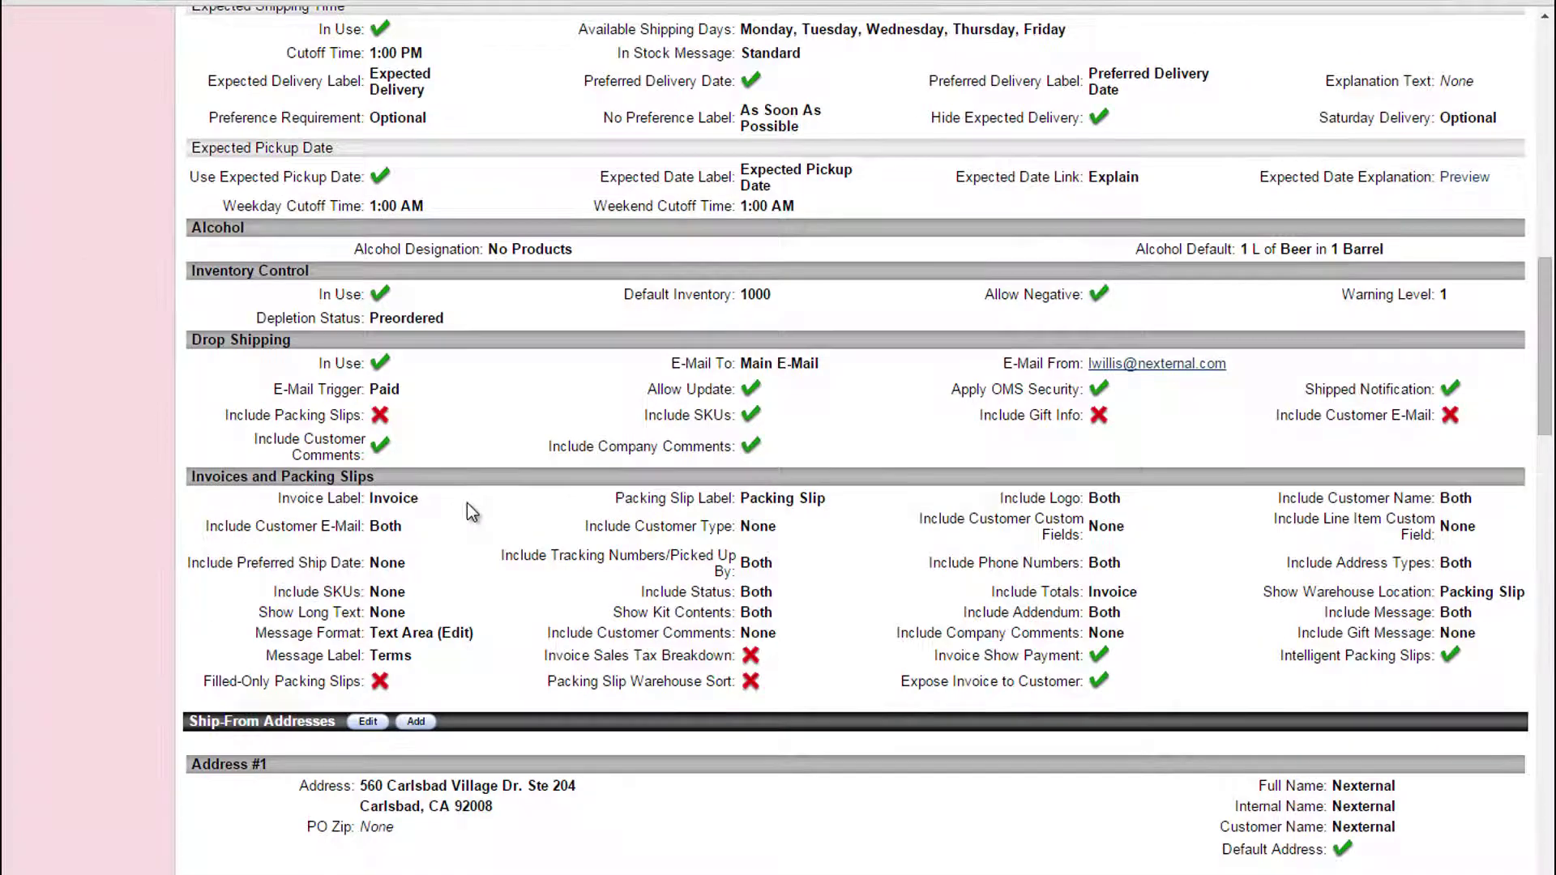
{"action": "scroll", "coordinate": [467, 503], "scroll_direction": "down", "scroll_amount": 5}
{"action": "scroll", "coordinate": [467, 503], "scroll_direction": "down", "scroll_amount": 5}
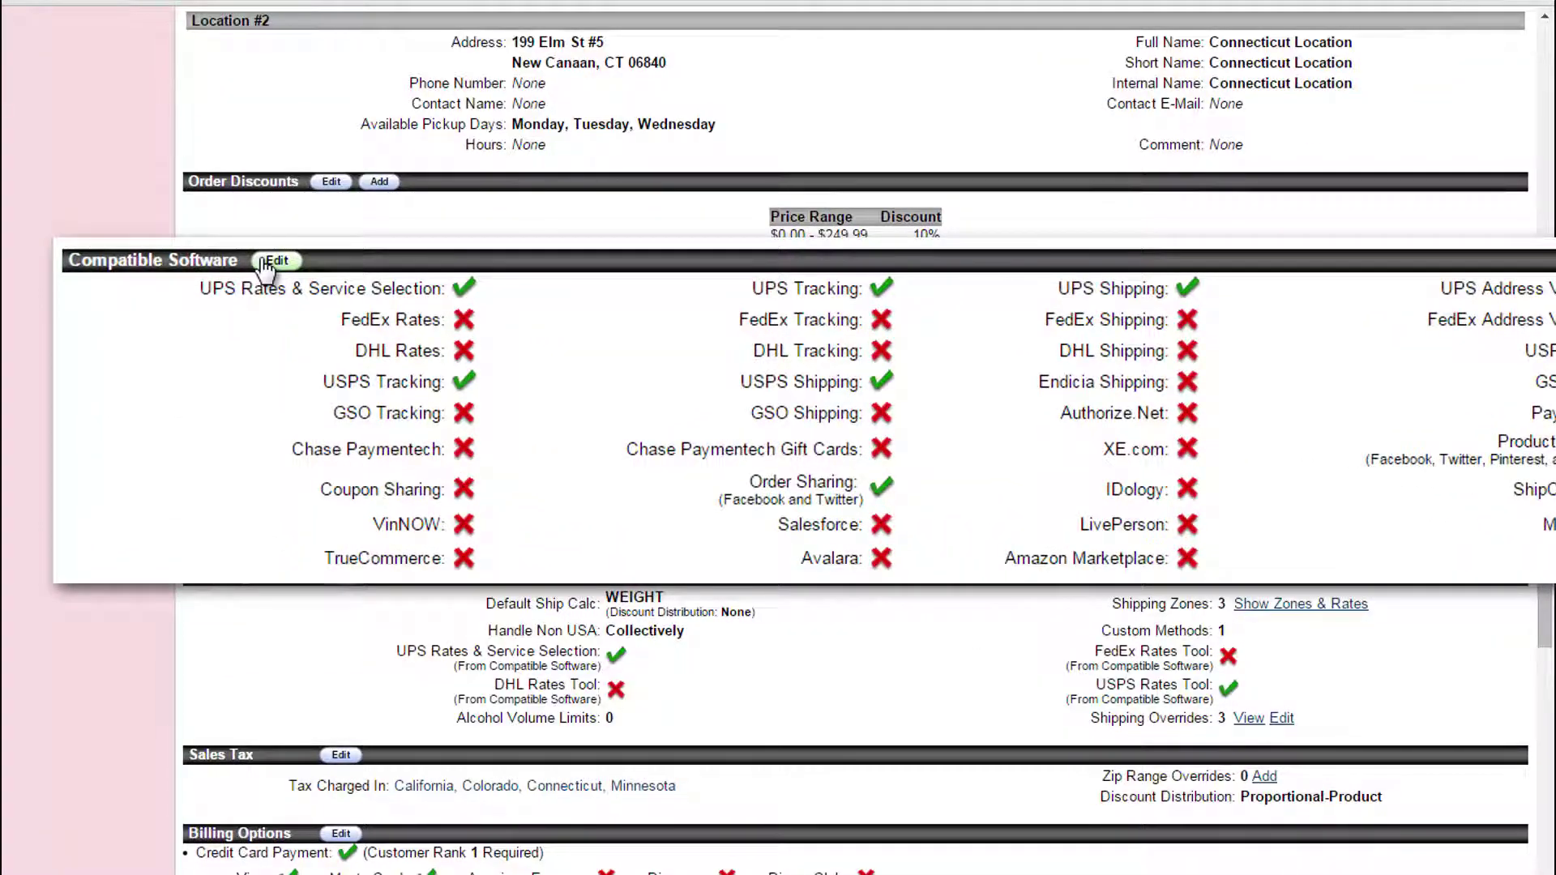
{"action": "left_click", "coordinate": [345, 289]}
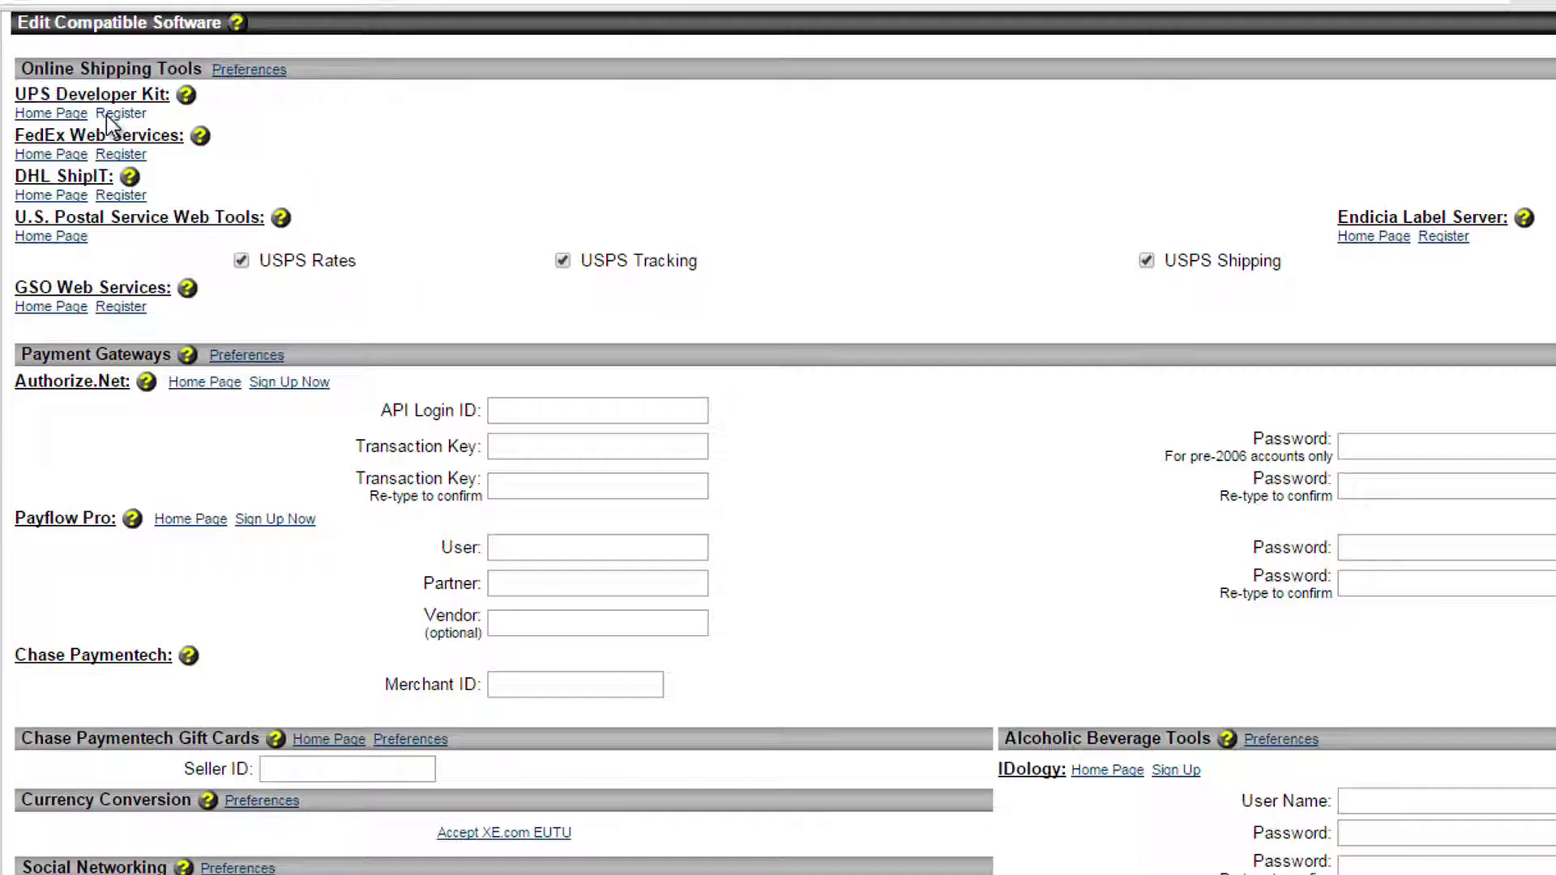
- Start the UPS Developer Kit registration and agree to its user terms
{"action": "left_click", "coordinate": [106, 115]}
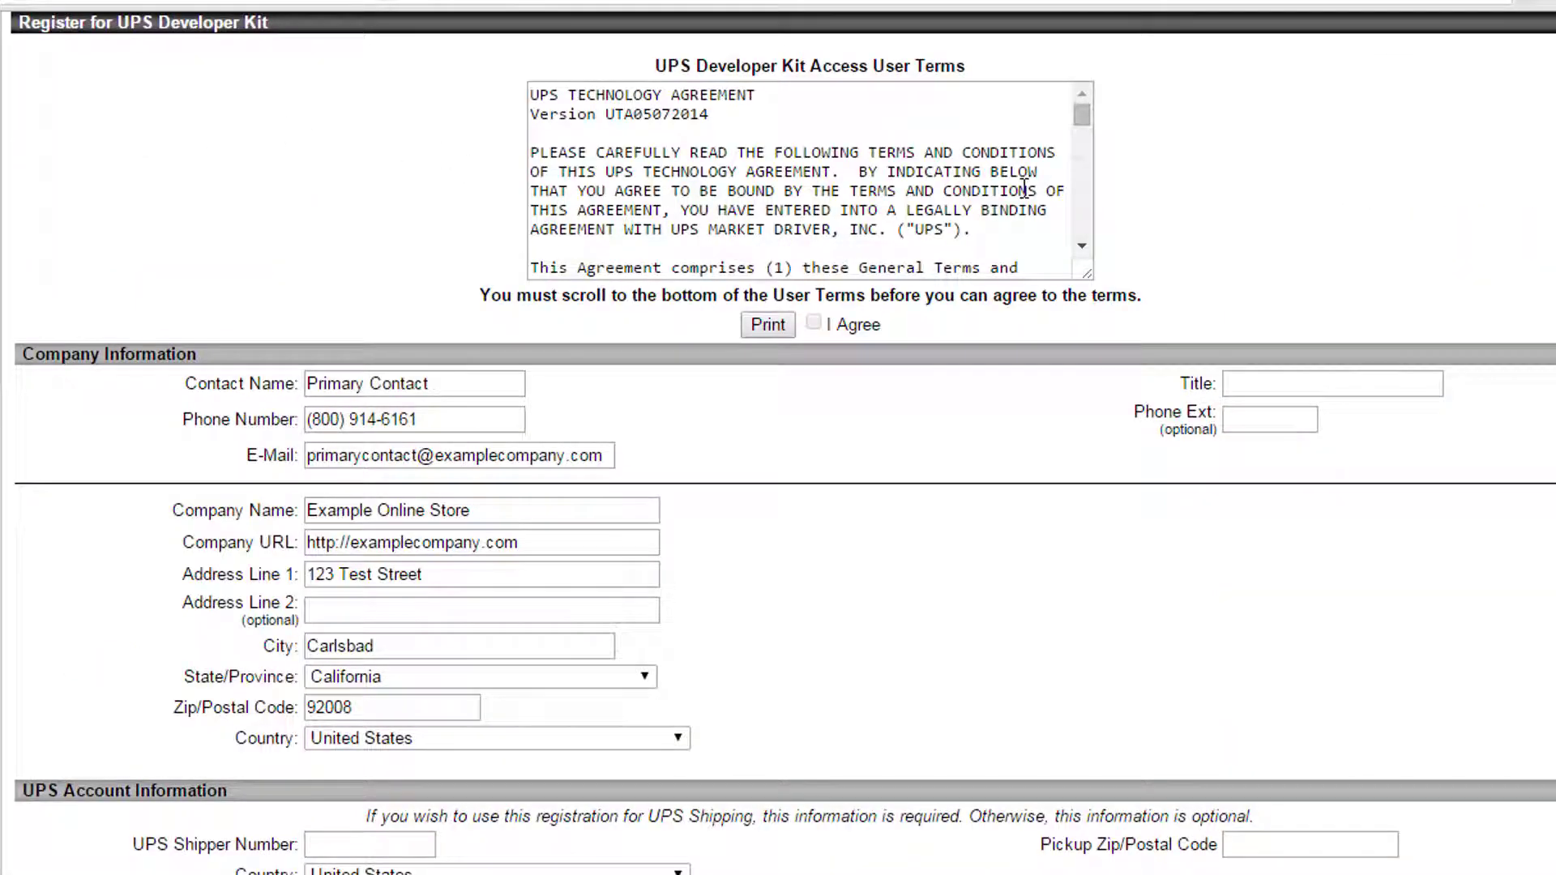
{"action": "left_click_drag", "start_coordinate": [1078, 119], "coordinate": [1082, 226]}
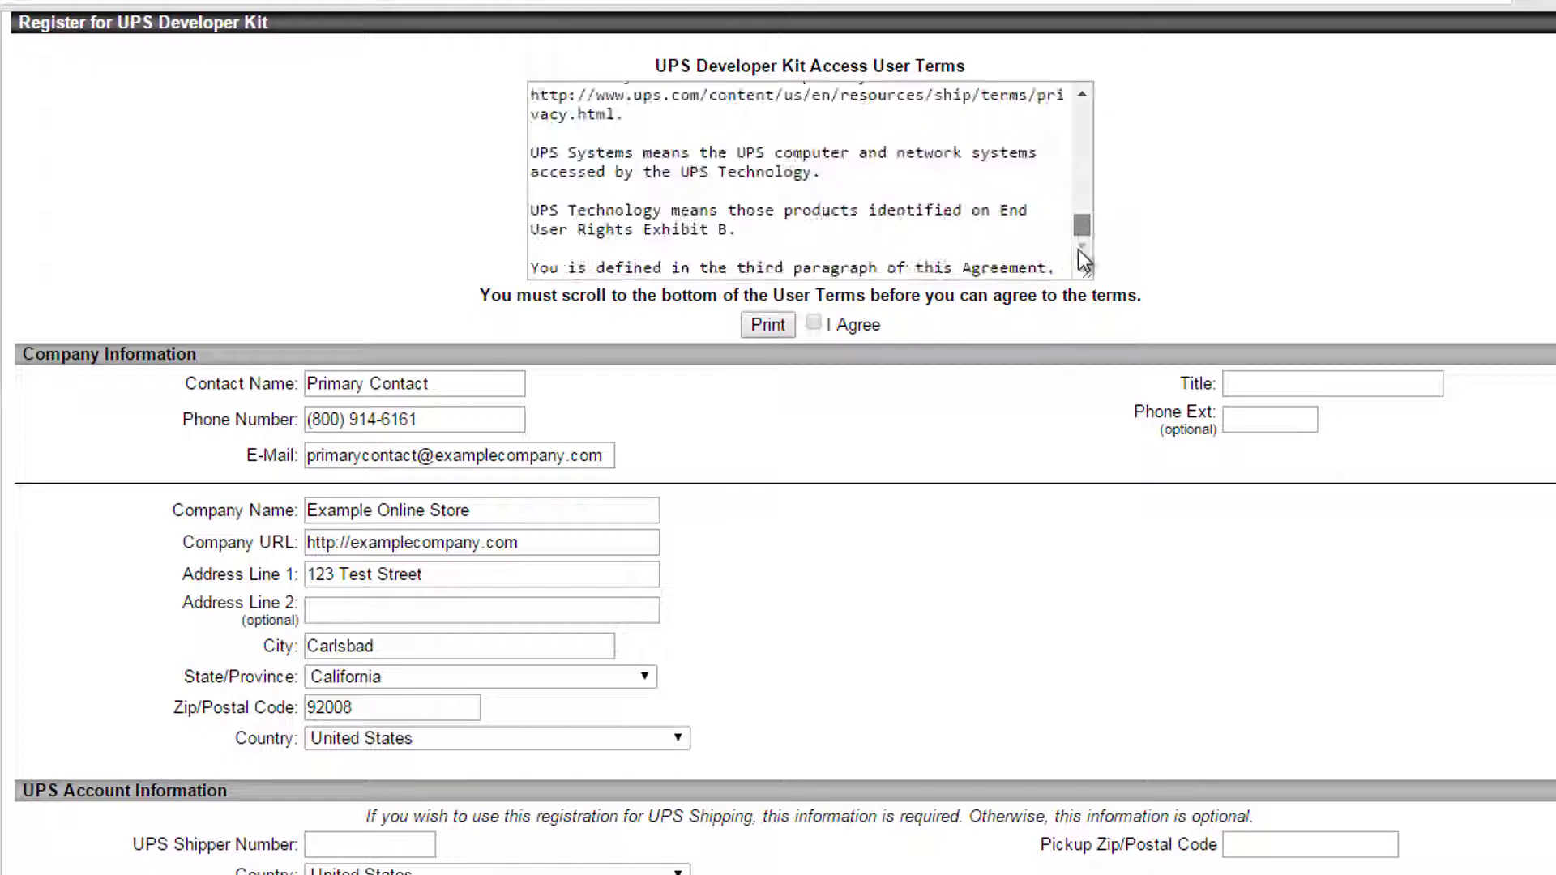
{"action": "left_click", "coordinate": [814, 323]}
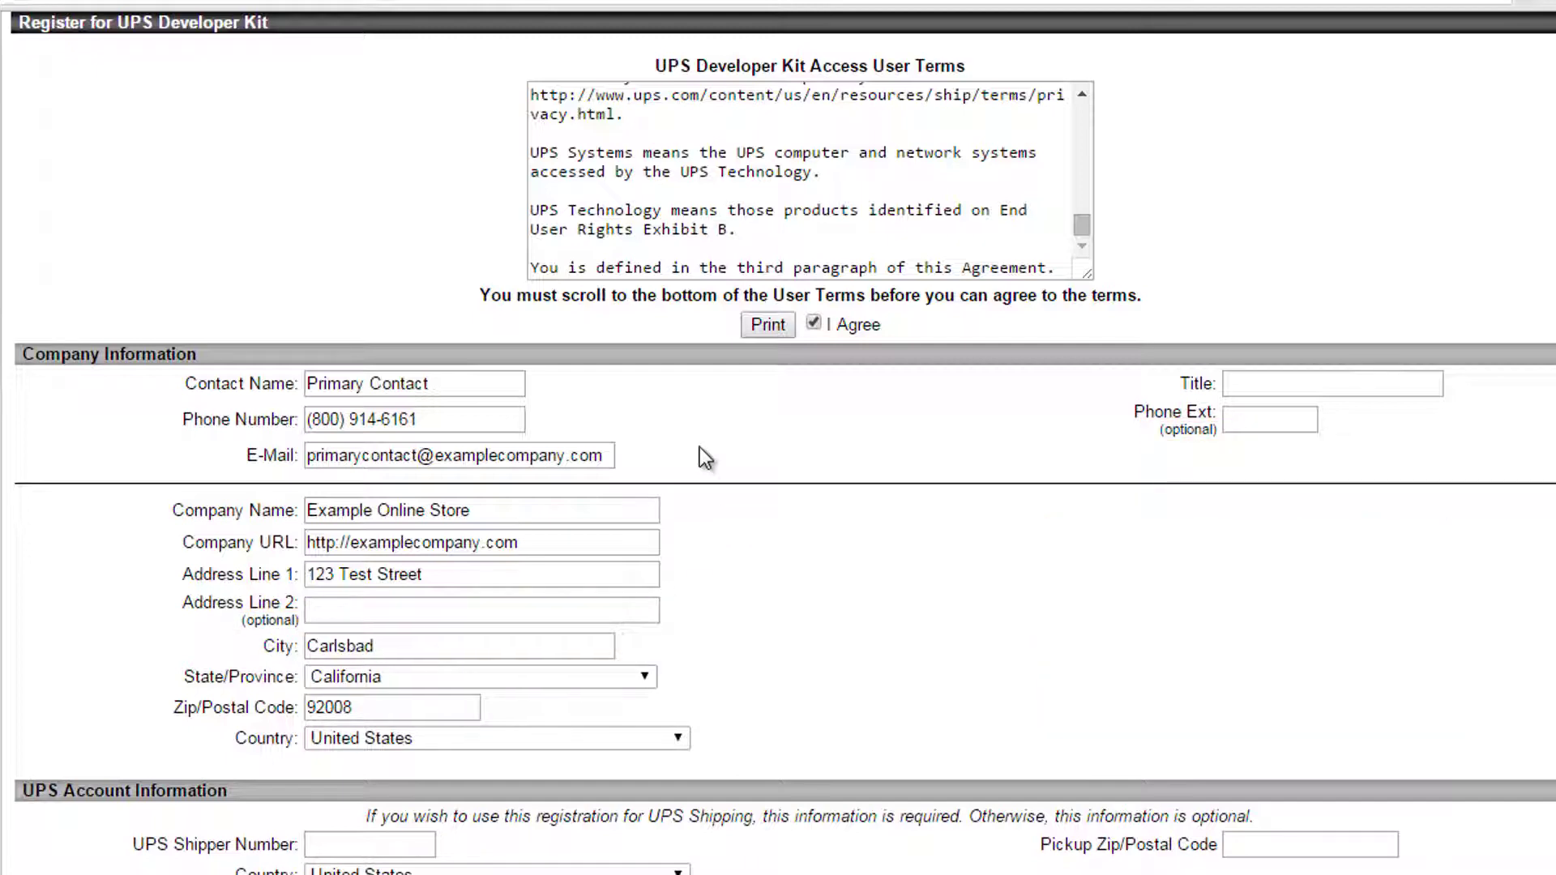
- Enter ECommerce Manager as the contact title, then go to the UPS shipper number field
{"action": "left_click", "coordinate": [1274, 392]}
{"action": "type", "text": "ECommerce Manager"}
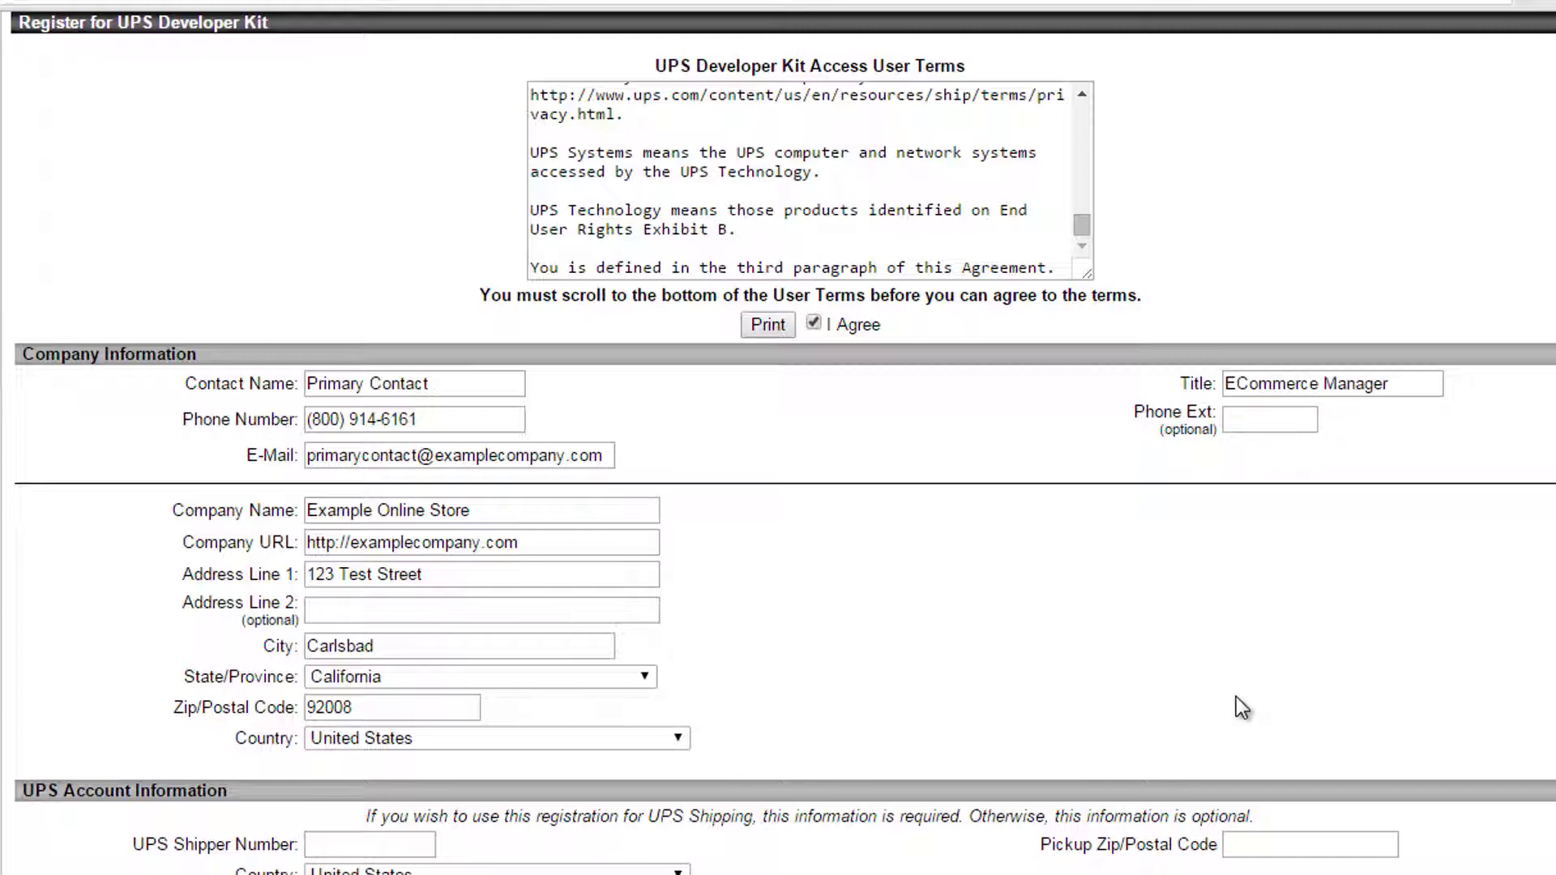
{"action": "scroll", "coordinate": [1237, 697], "scroll_direction": "down", "scroll_amount": 1}
{"action": "left_click", "coordinate": [414, 751]}
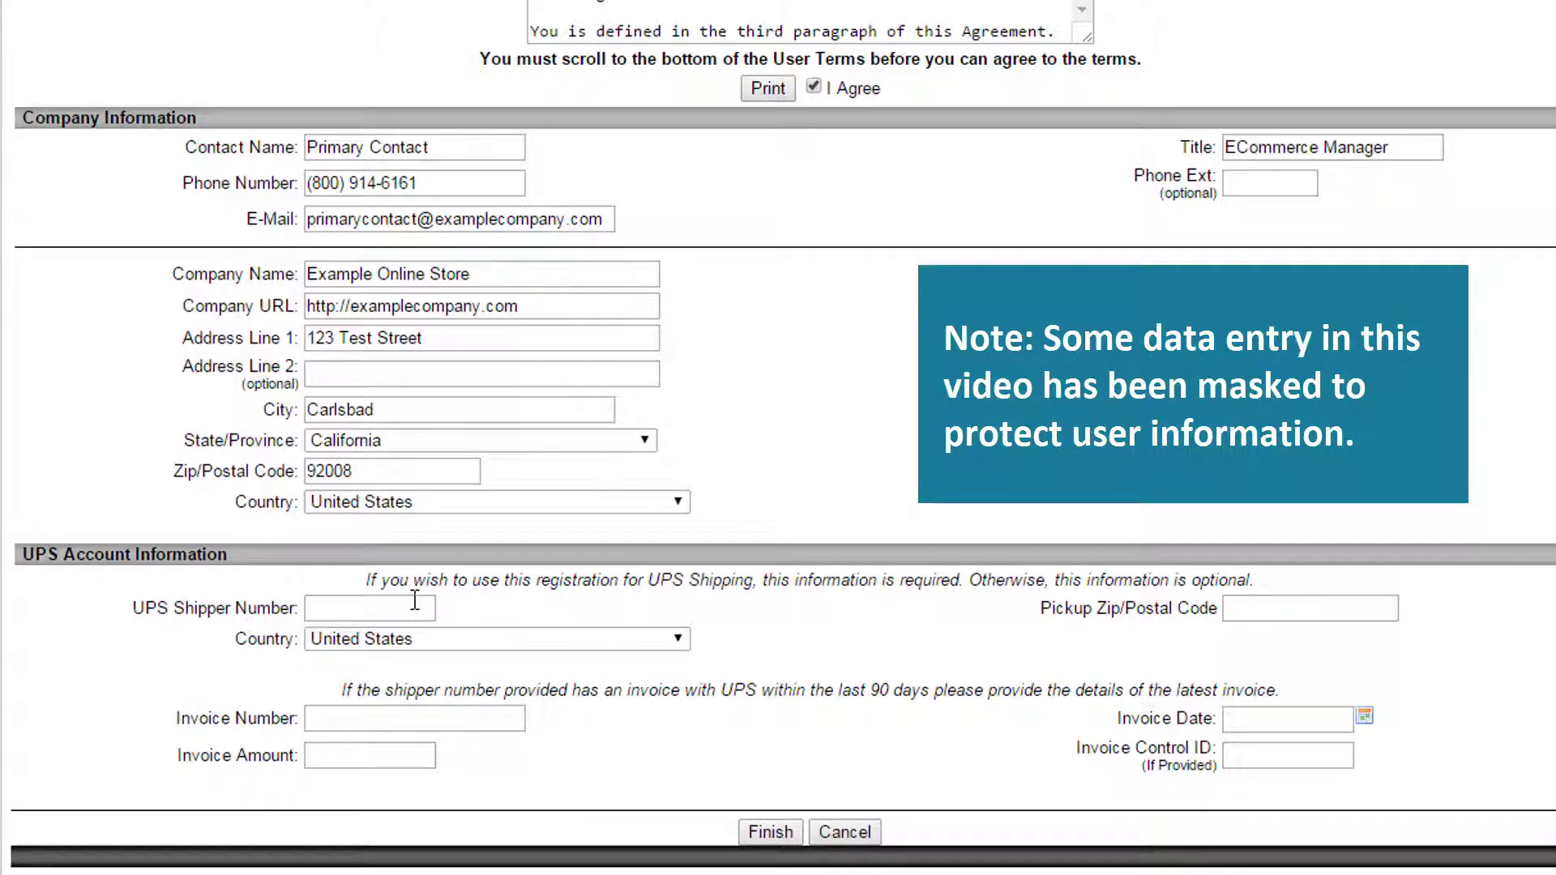
- Enter the UPS shipper number and pickup zip 92008, then finish the registration
{"action": "type", "text": "••••••"}
{"action": "left_click", "coordinate": [1226, 607]}
{"action": "type", "text": "92008"}
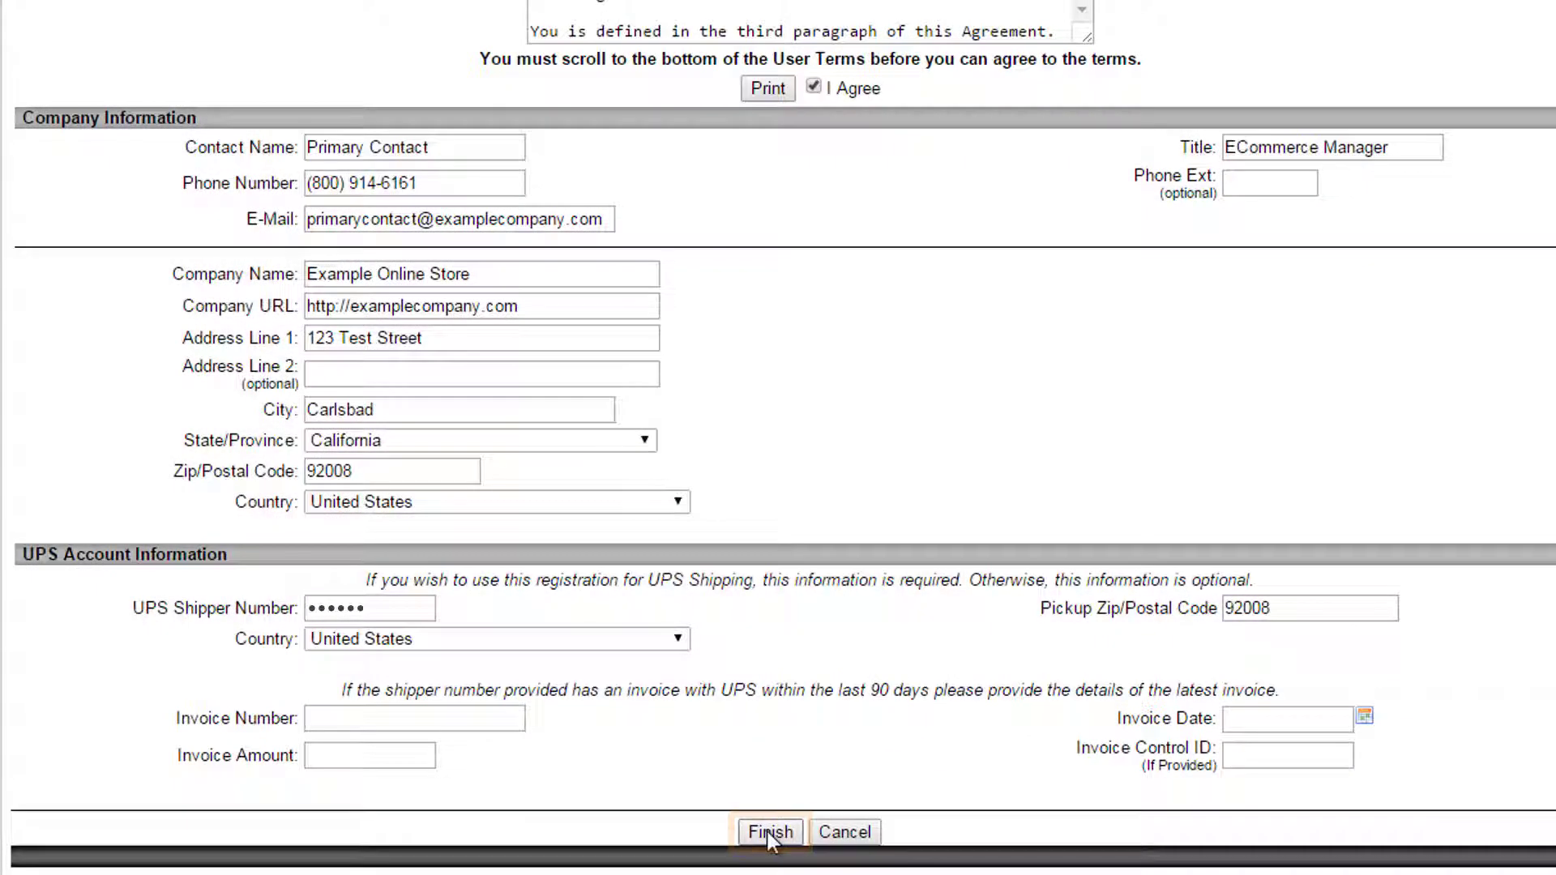
{"action": "left_click", "coordinate": [768, 833]}
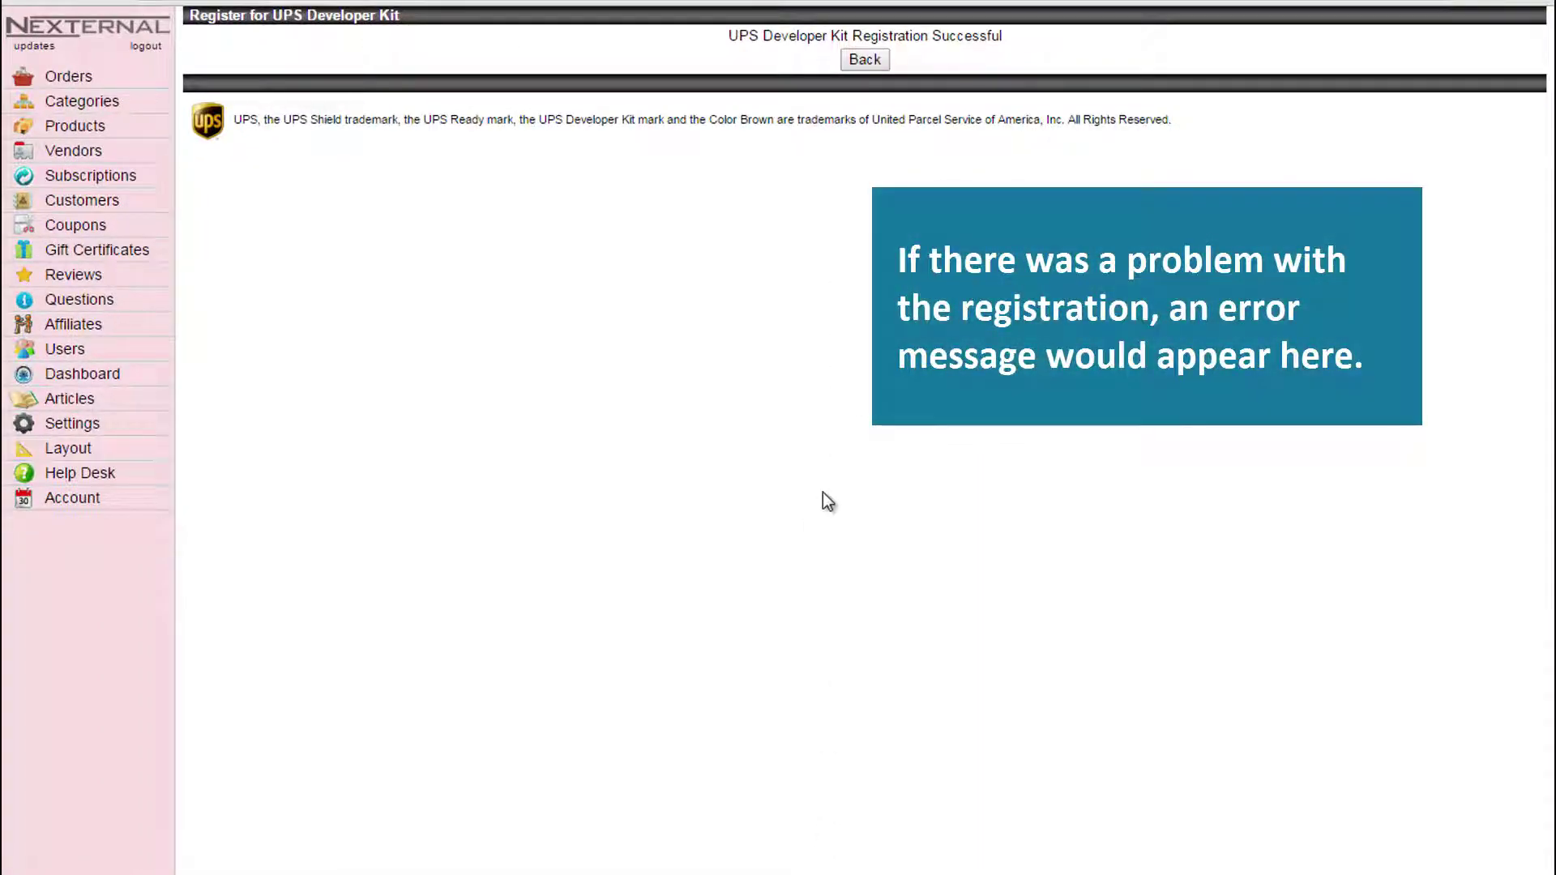
- Return to the settings, start FedEx Web Services registration and accept its license agreement
{"action": "left_click", "coordinate": [864, 62]}
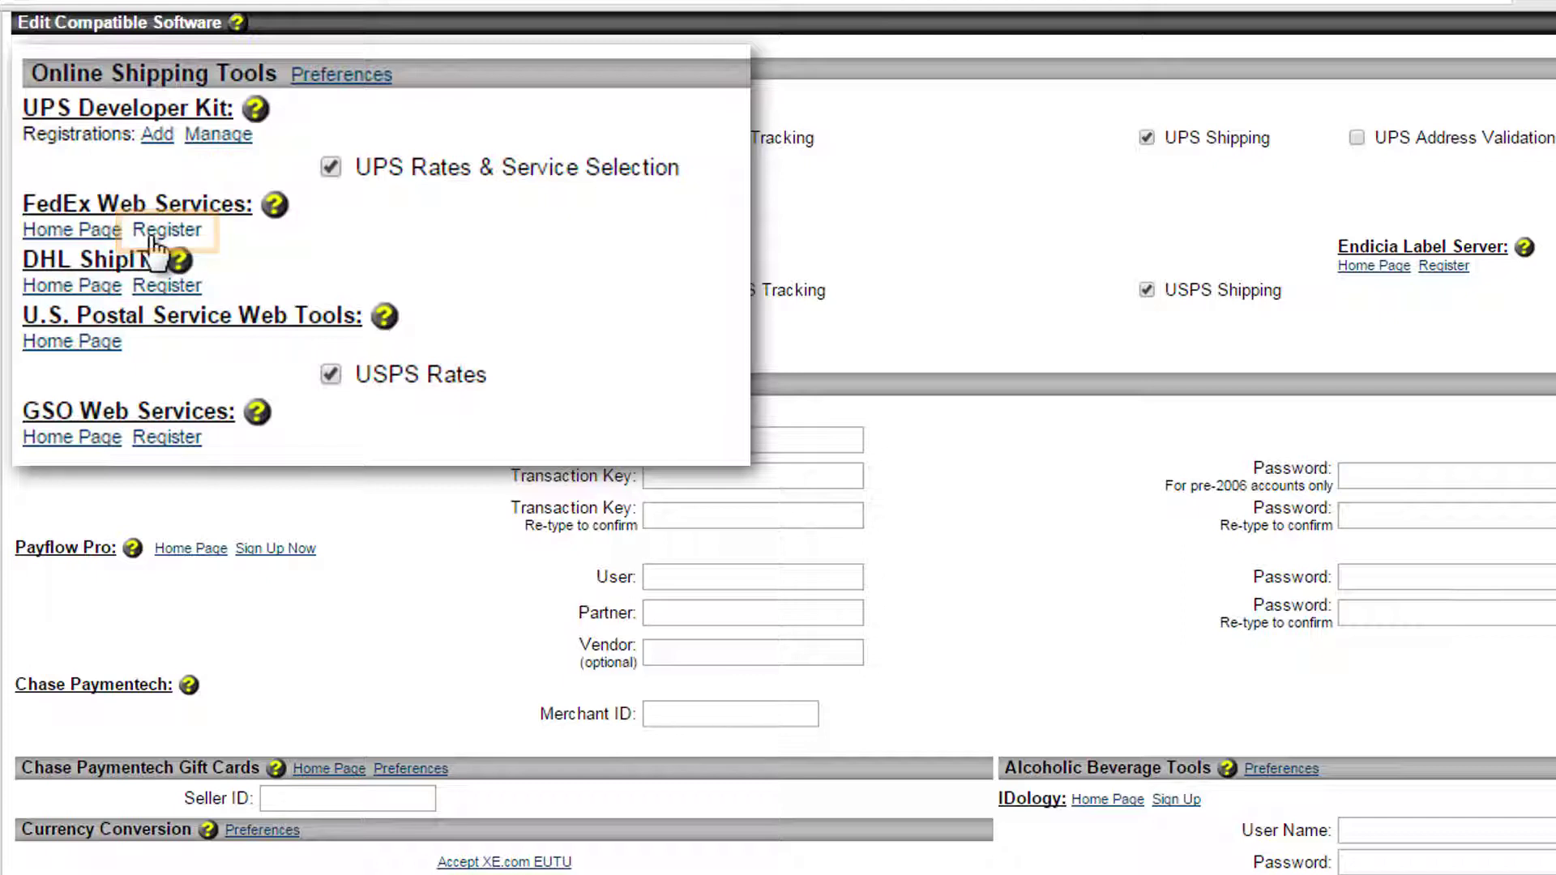
{"action": "left_click", "coordinate": [109, 188]}
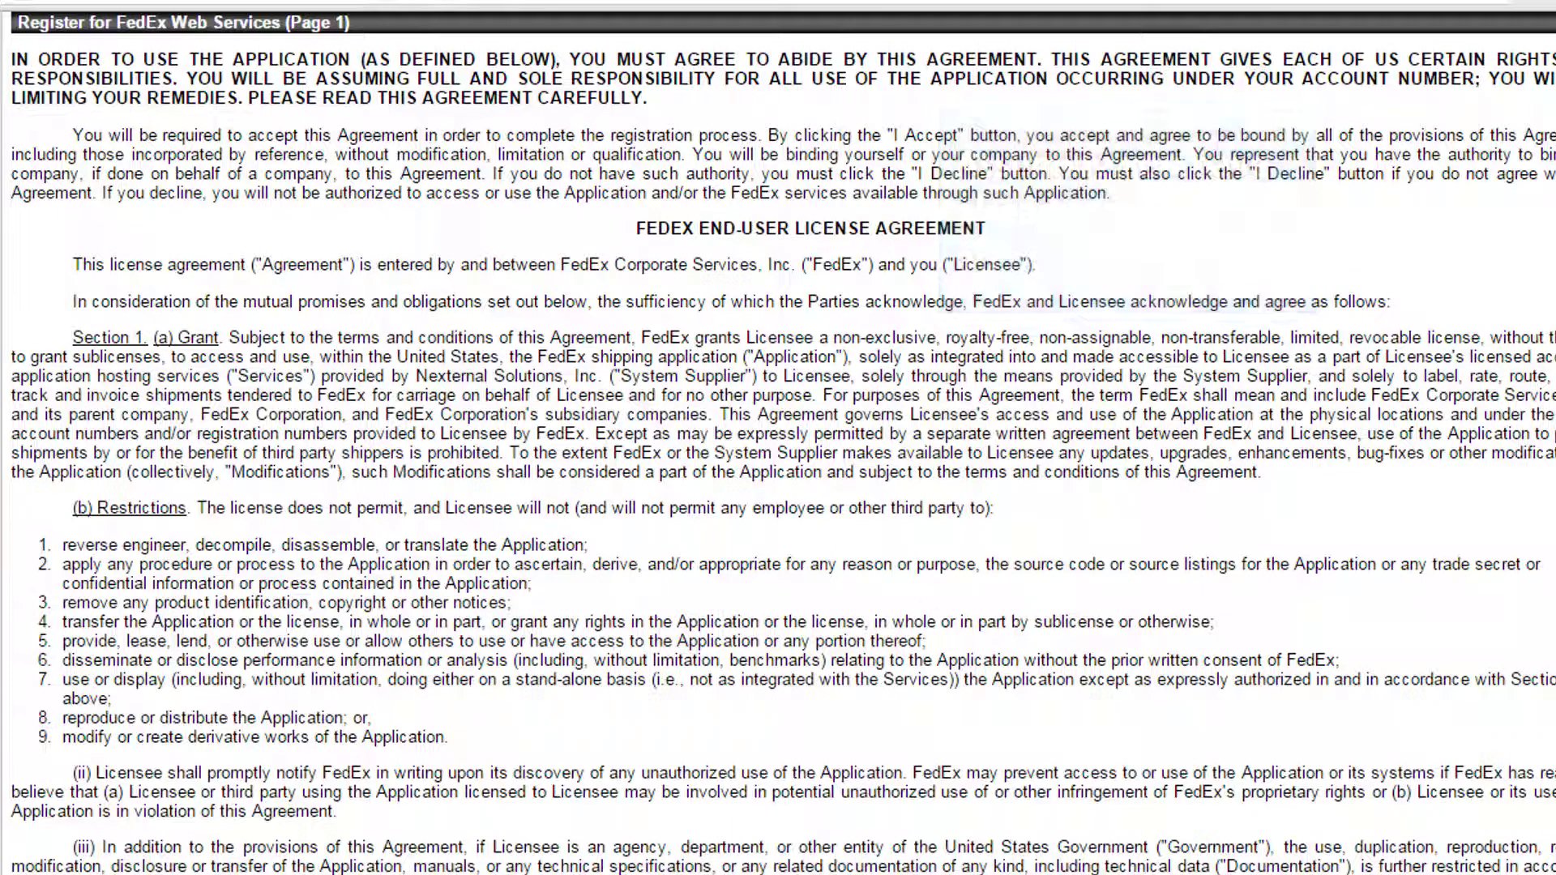
{"action": "scroll", "coordinate": [778, 438], "scroll_direction": "down", "scroll_amount": 15}
{"action": "scroll", "coordinate": [778, 438], "scroll_direction": "down", "scroll_amount": 8}
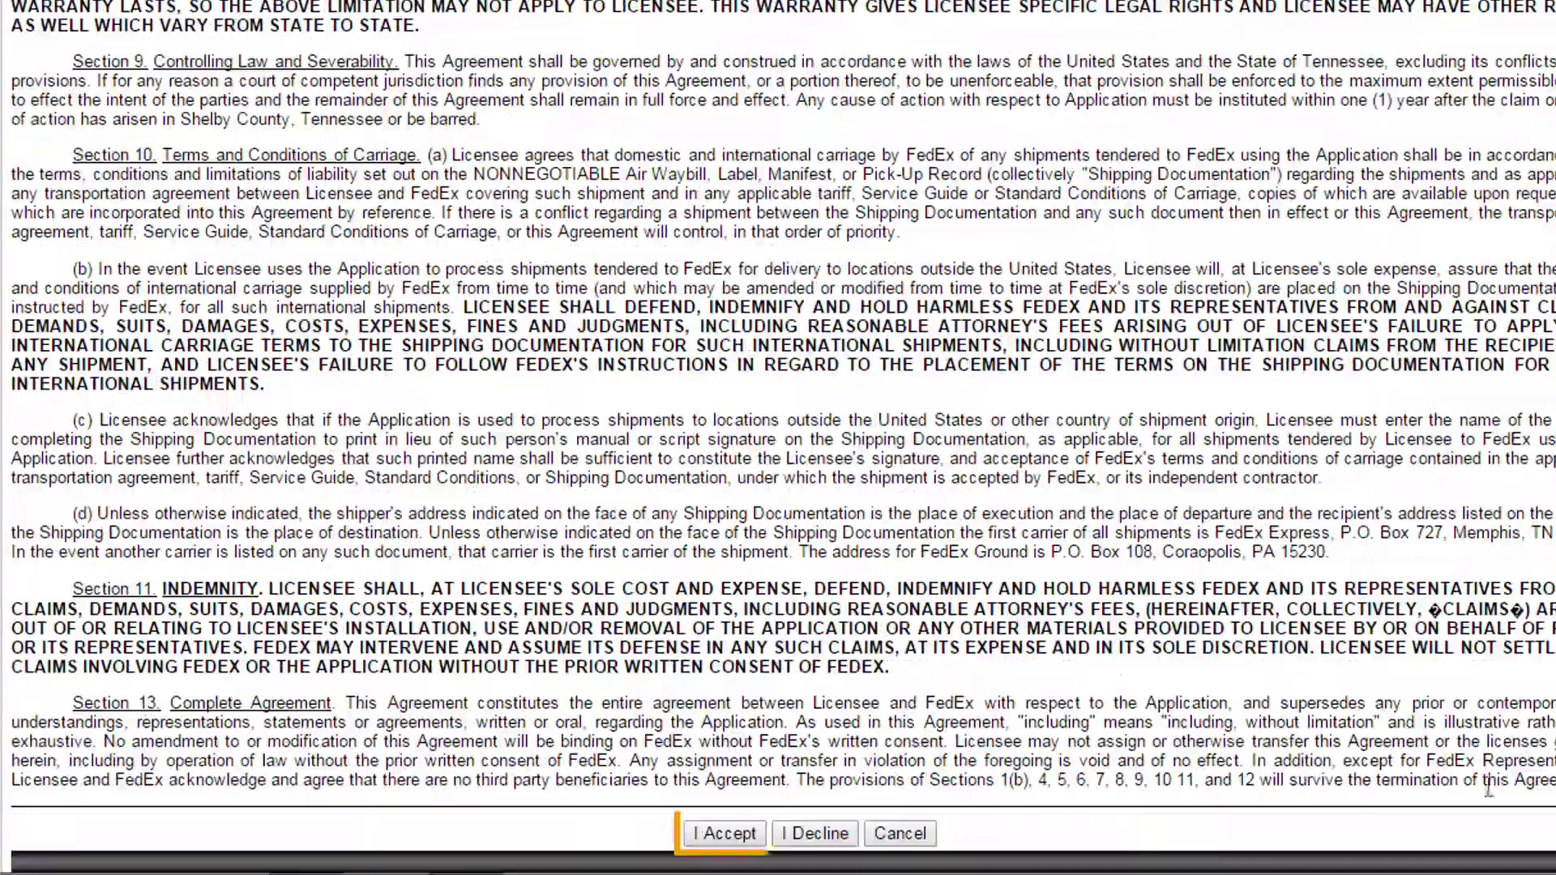
{"action": "left_click", "coordinate": [719, 835]}
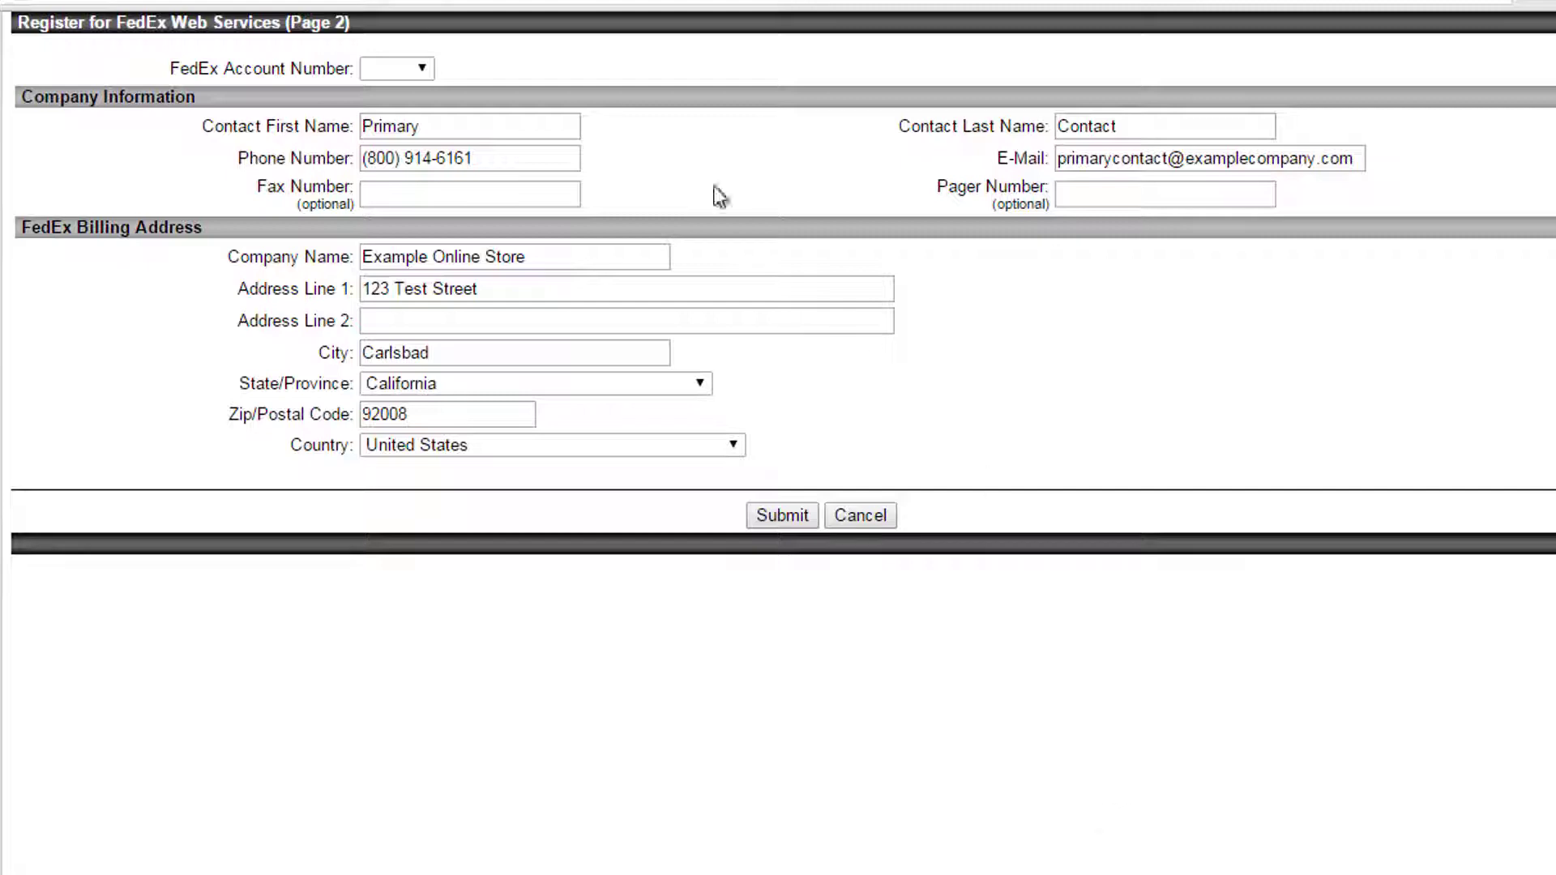
- Add a new FedEx account number and confirm it
{"action": "left_click", "coordinate": [405, 63]}
{"action": "left_click", "coordinate": [401, 110]}
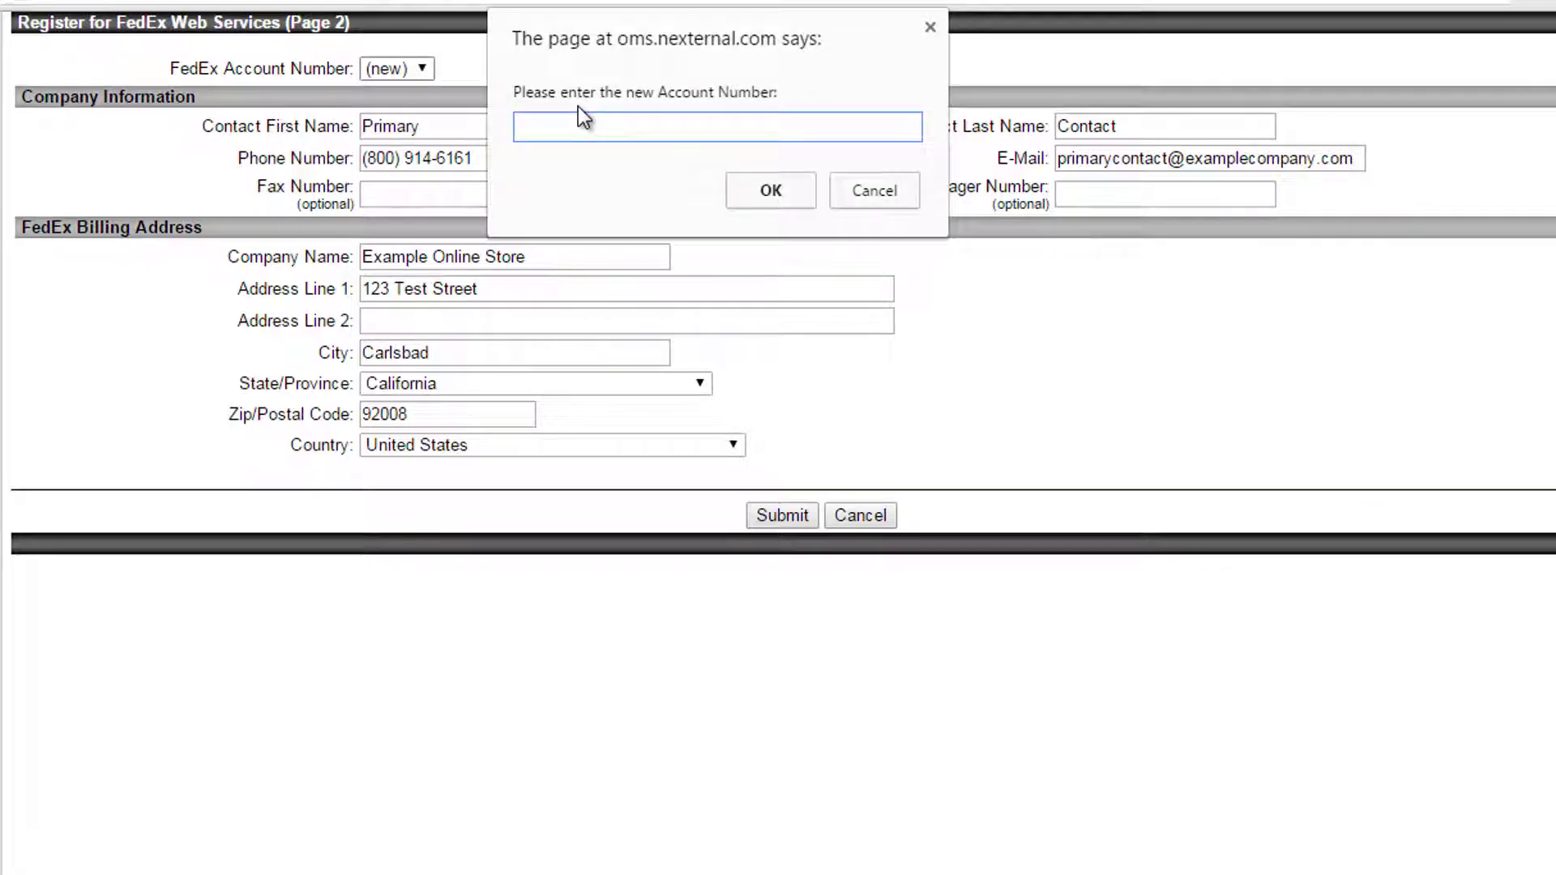
{"action": "type", "text": "••••••••••••"}
{"action": "left_click", "coordinate": [771, 193]}
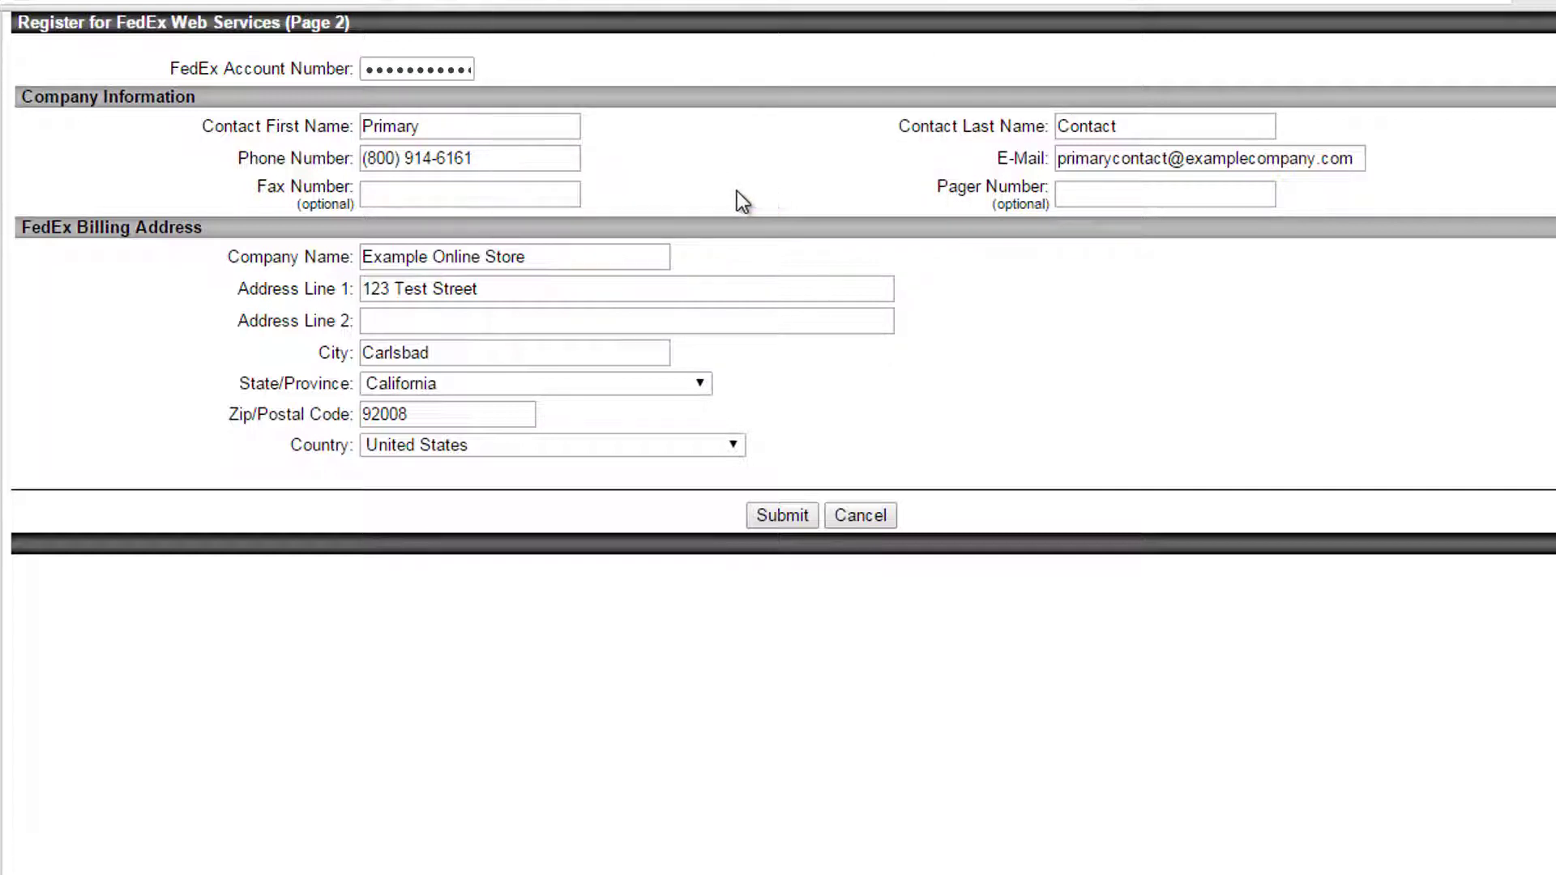
- Adjust the contact first name and company name, then submit the FedEx registration
{"action": "left_click_drag", "start_coordinate": [473, 128], "coordinate": [291, 134]}
{"action": "left_click", "coordinate": [427, 256]}
{"action": "left_click", "coordinate": [532, 257]}
{"action": "left_click_drag", "start_coordinate": [532, 258], "coordinate": [484, 257]}
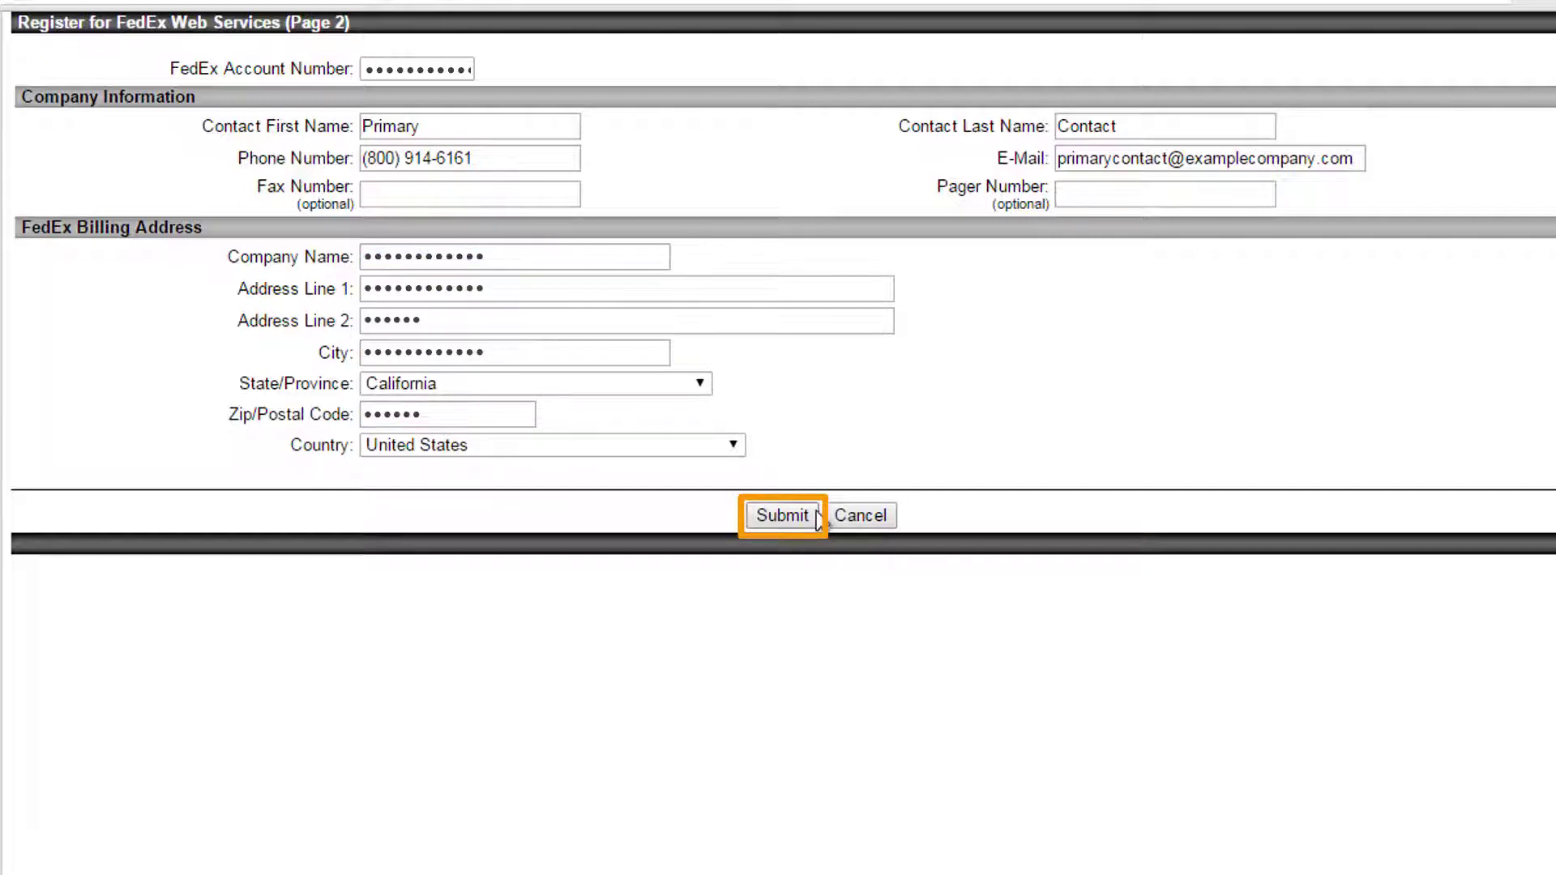
{"action": "left_click", "coordinate": [781, 517]}
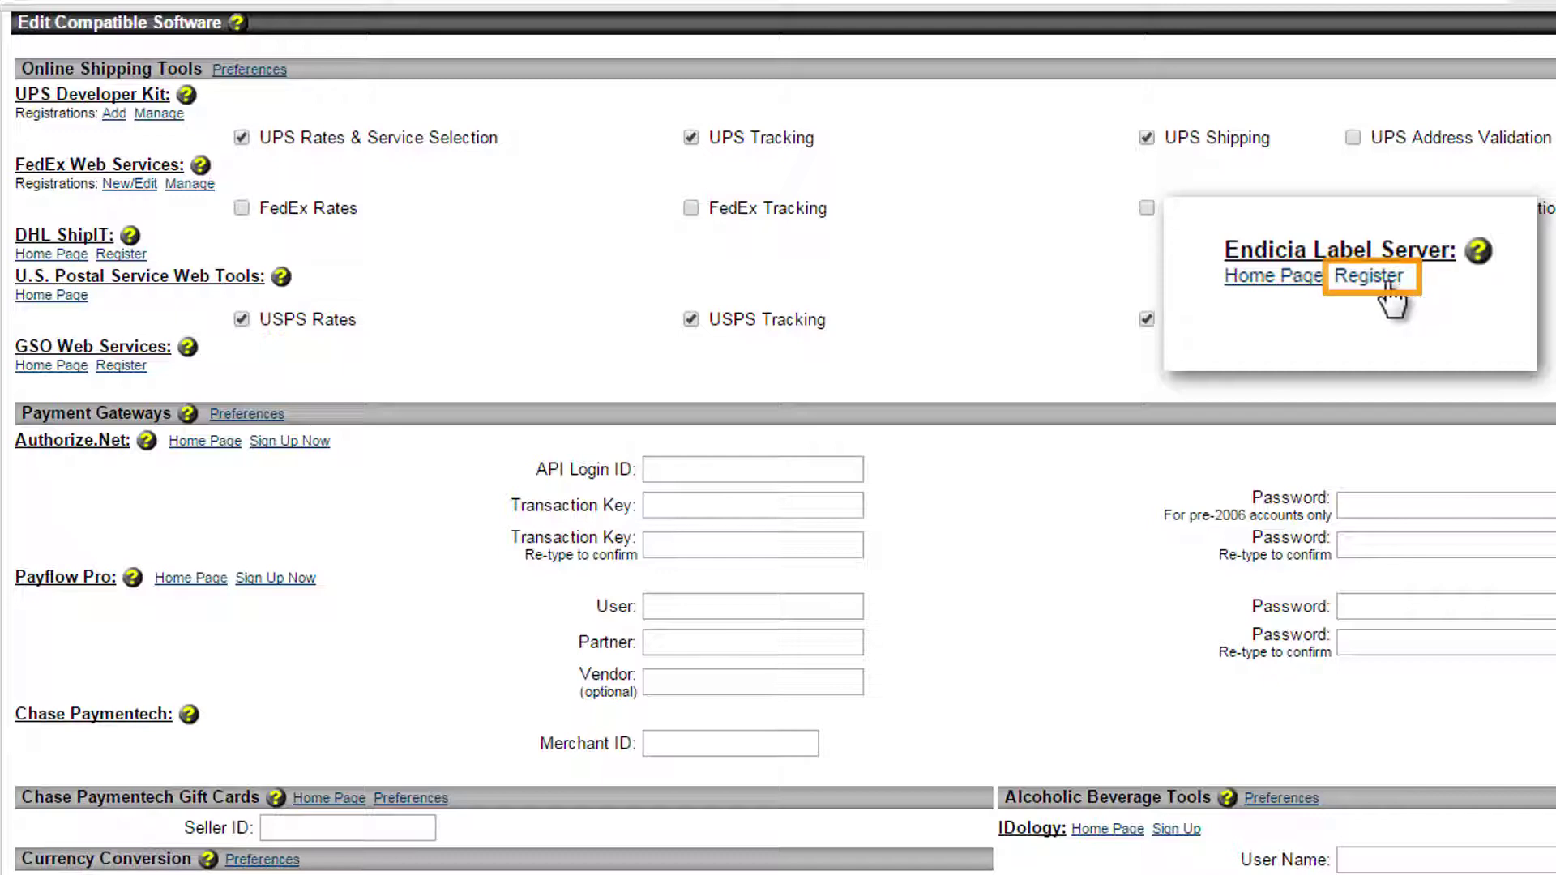
- Start the Endicia Label Server registration, update the contact e-mail and agree to pricing terms
{"action": "left_click", "coordinate": [1456, 297]}
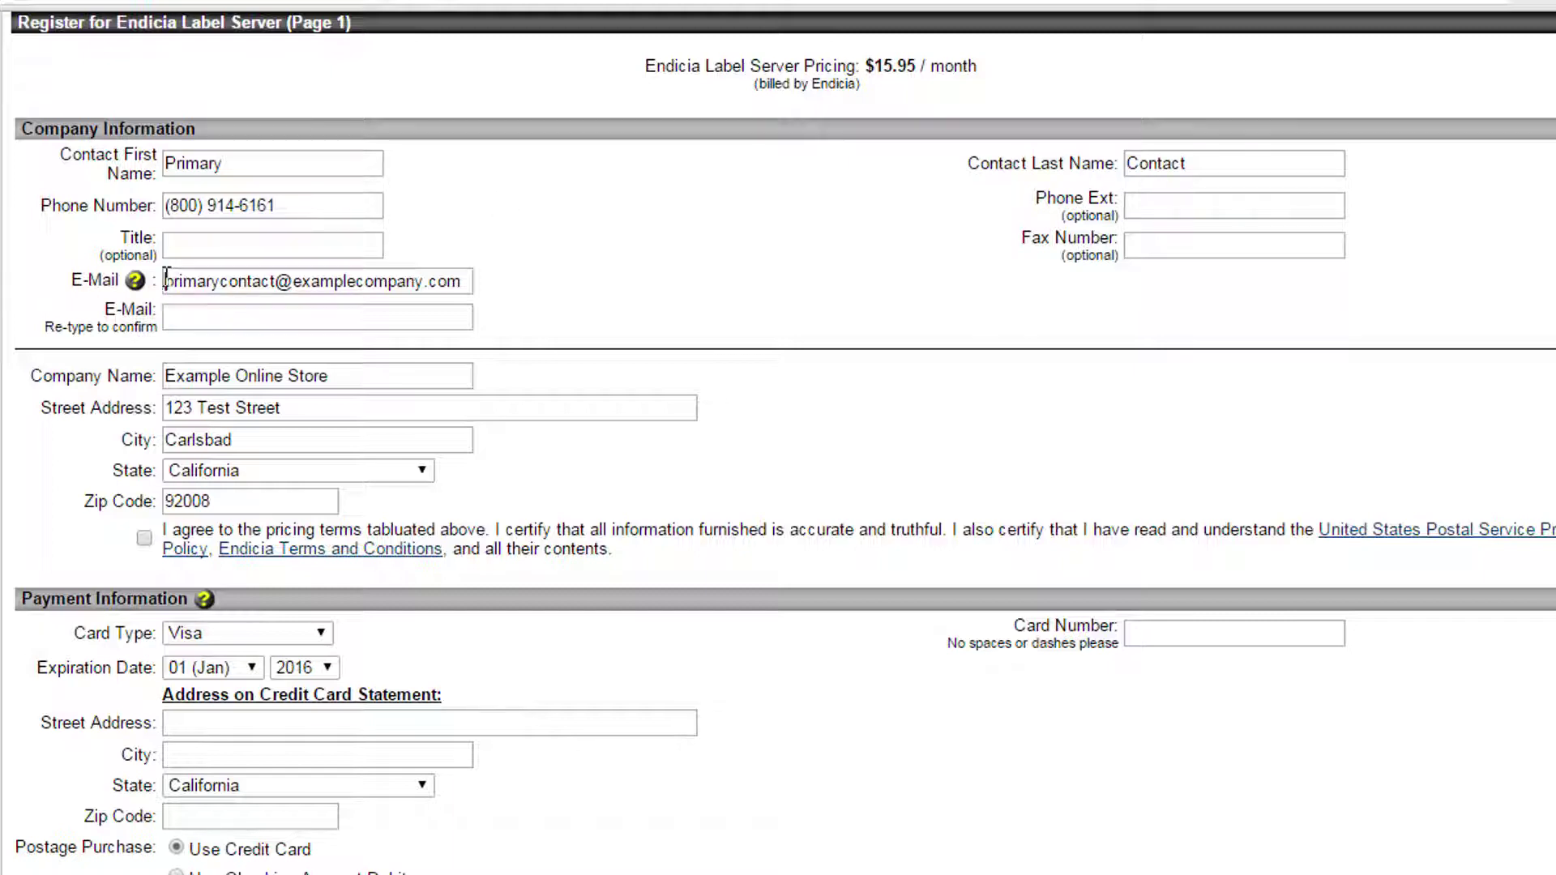
{"action": "left_click_drag", "start_coordinate": [165, 280], "coordinate": [275, 278]}
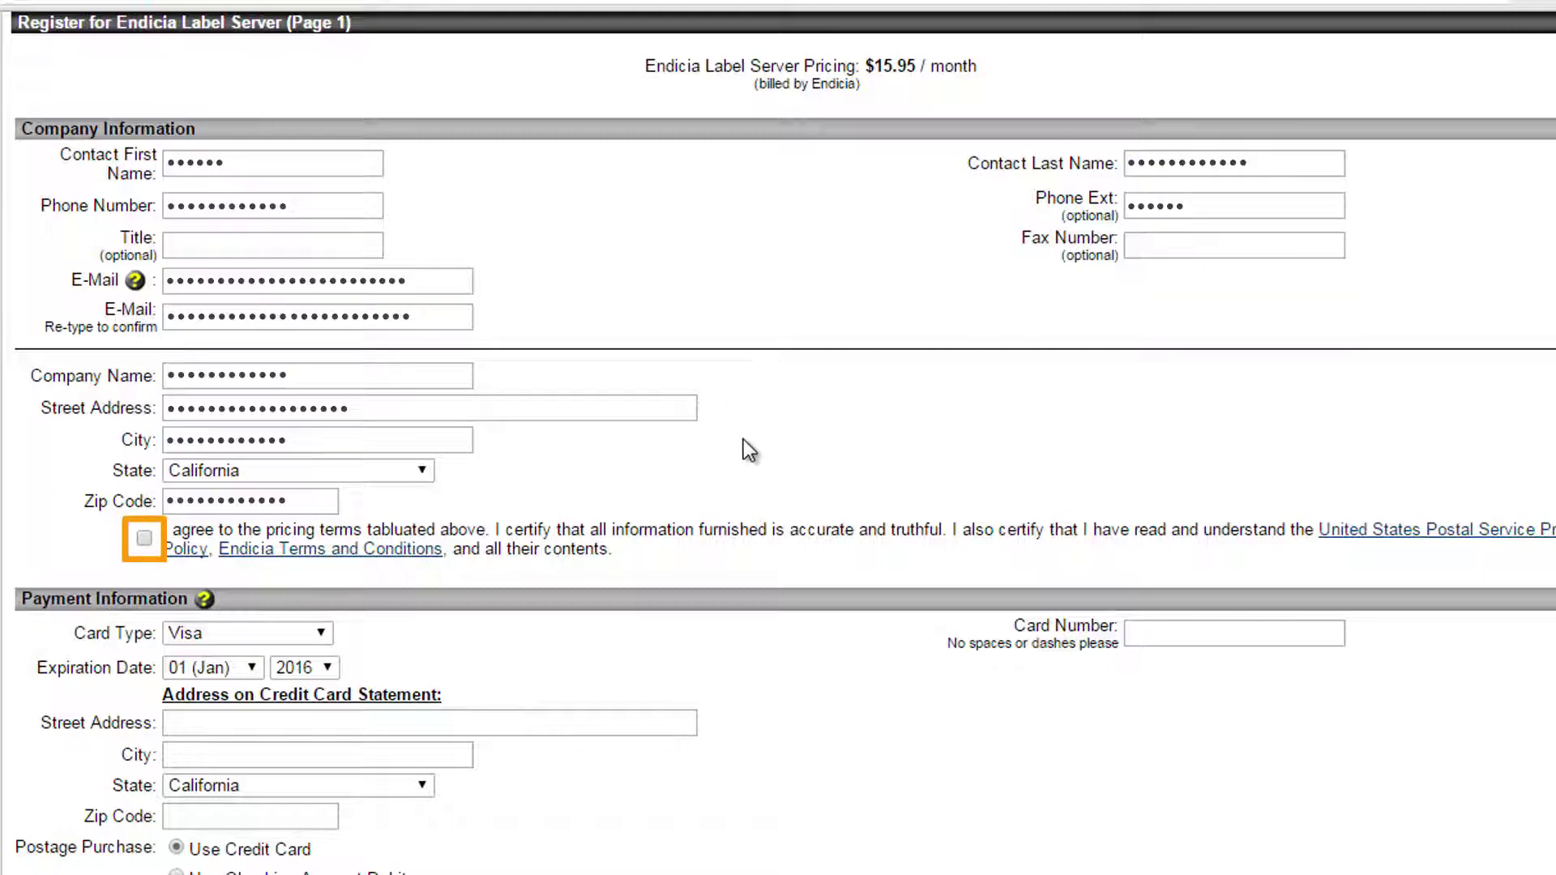
{"action": "left_click", "coordinate": [144, 538]}
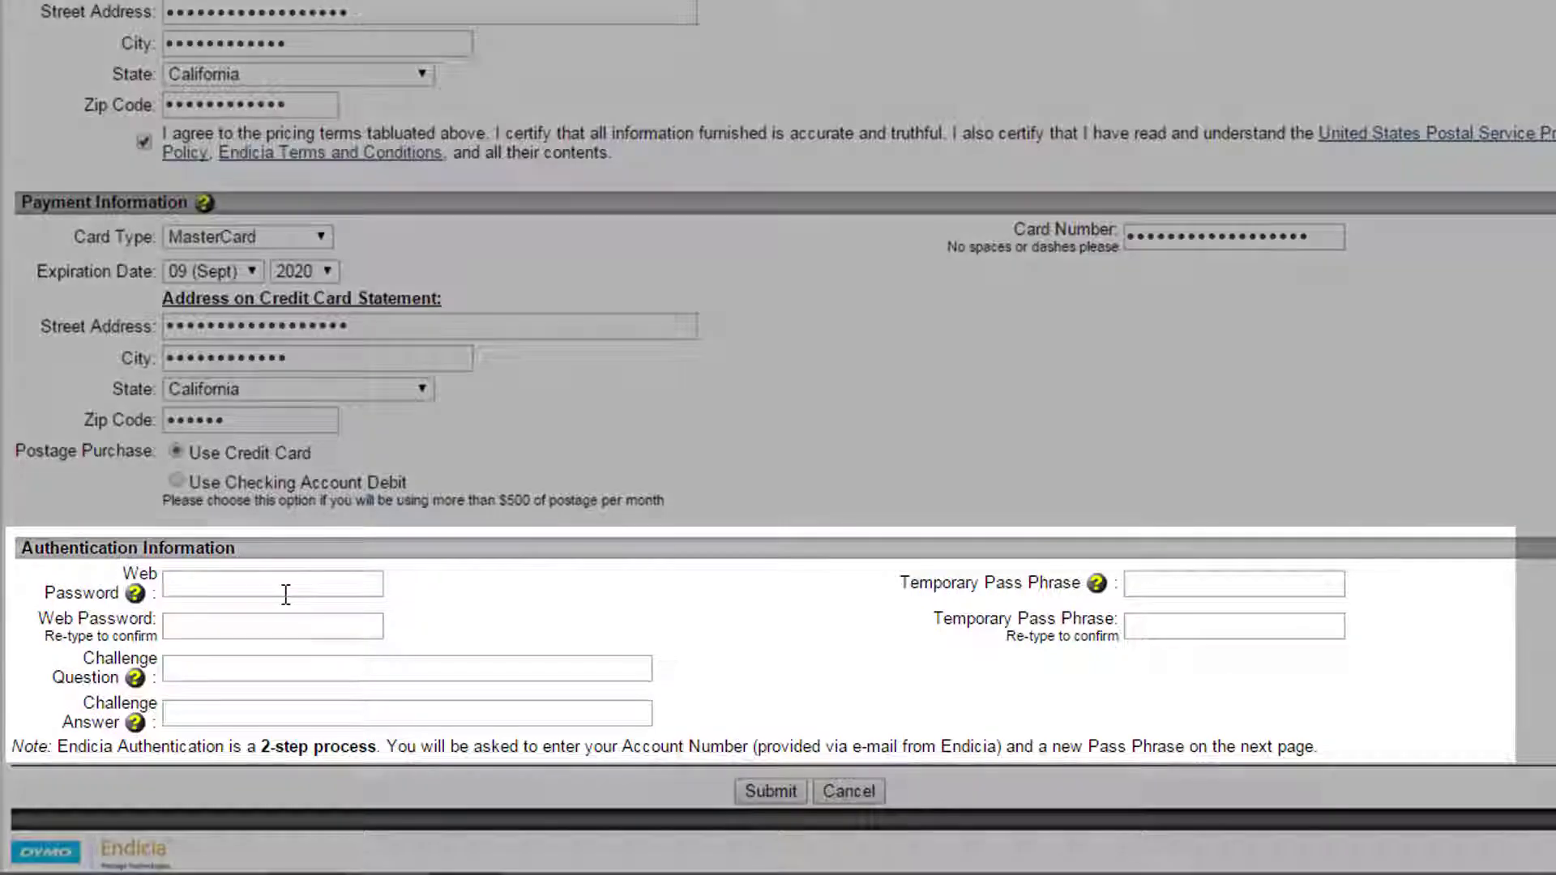
{"action": "left_click", "coordinate": [286, 594]}
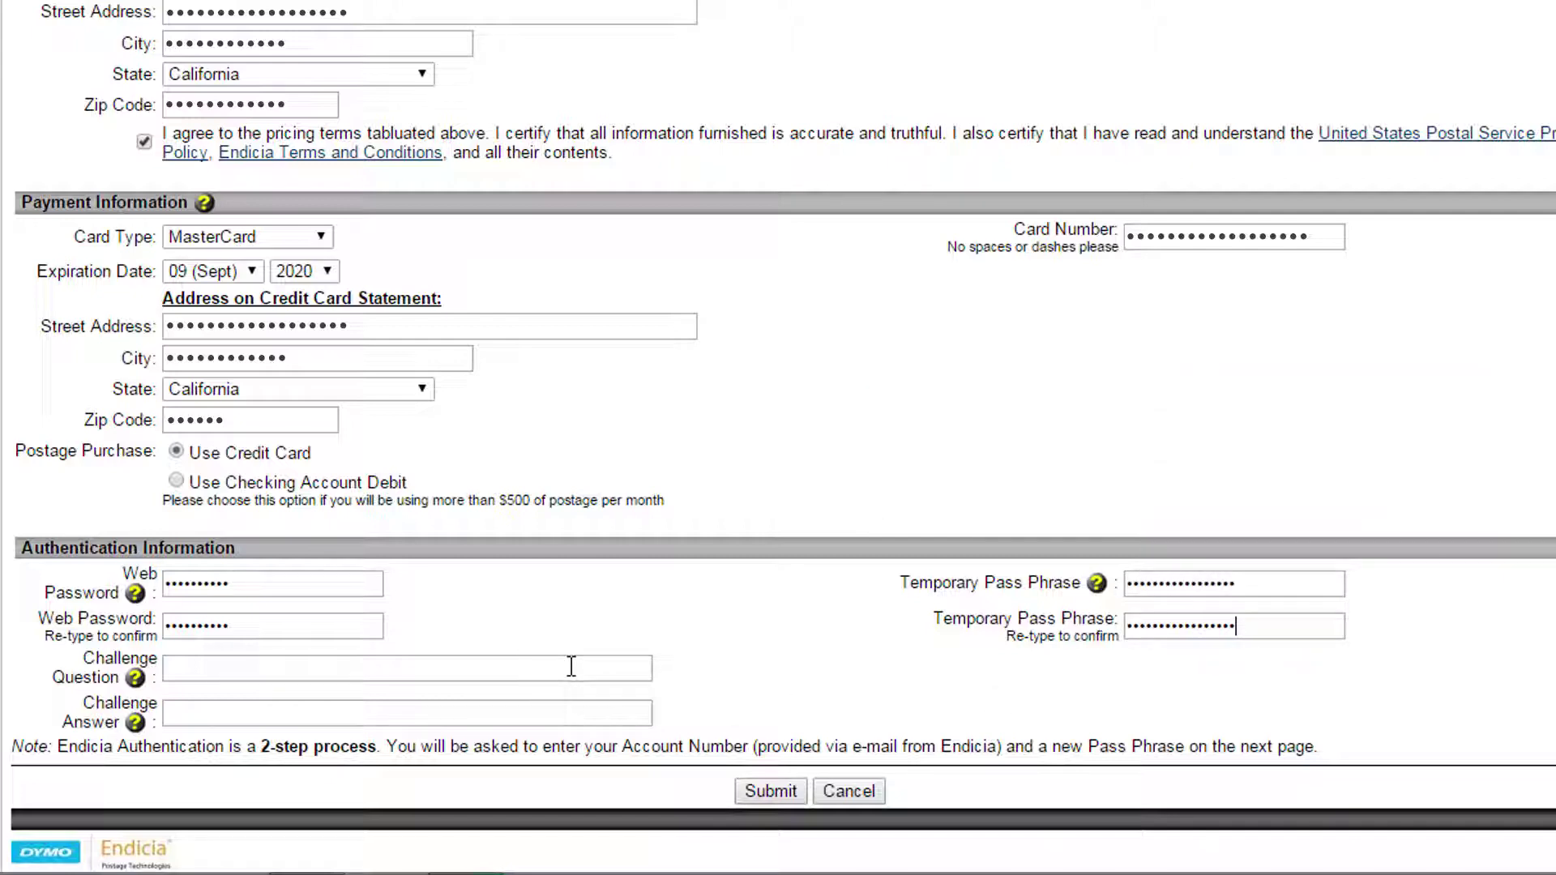
{"action": "left_click", "coordinate": [571, 666]}
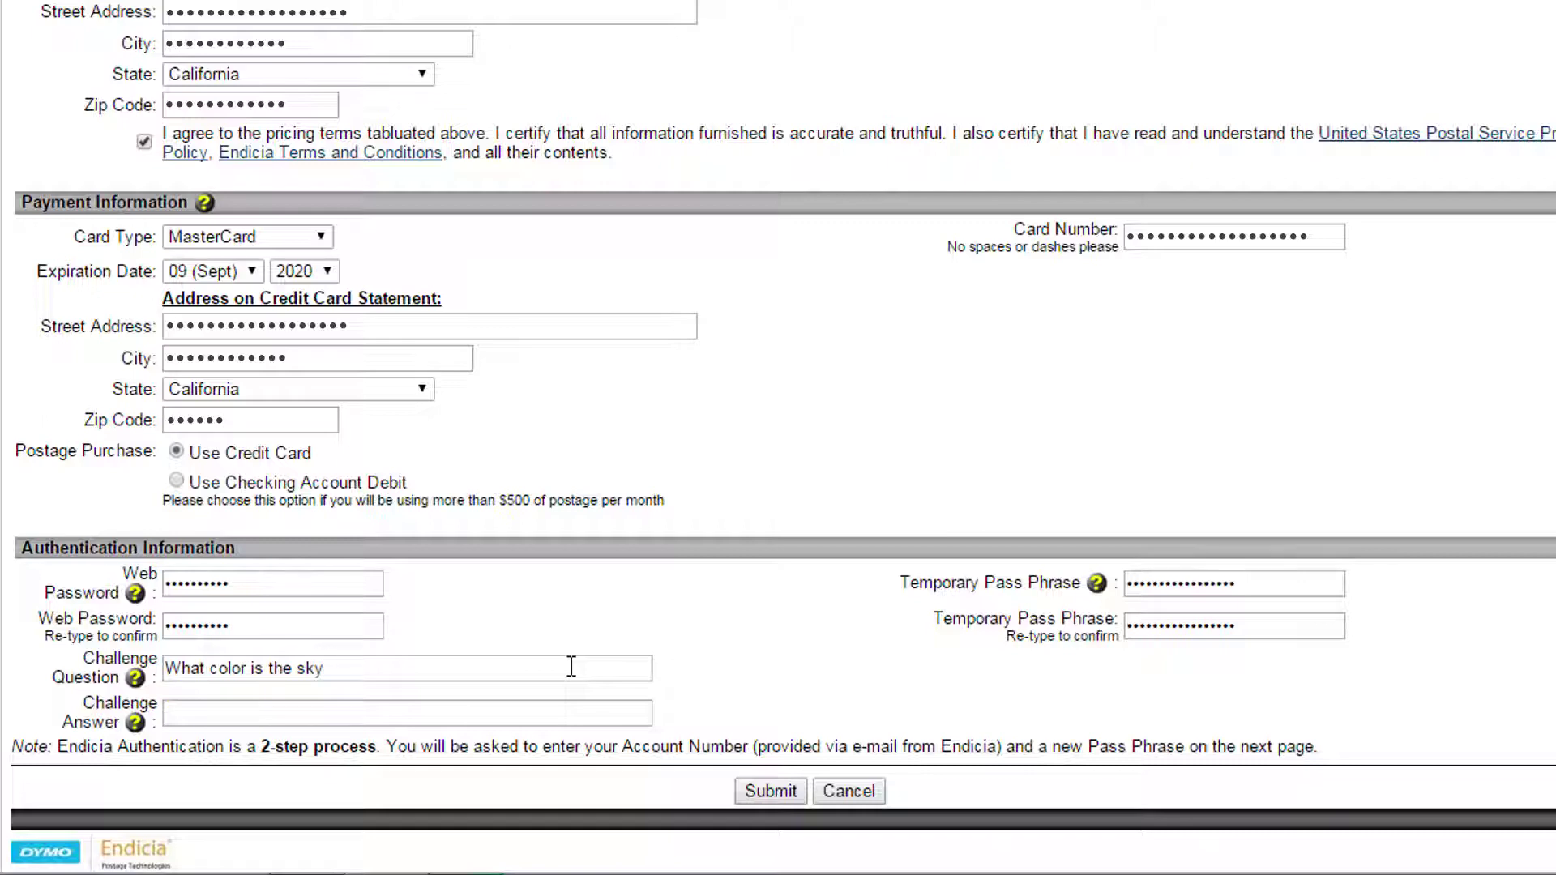
{"action": "key", "text": "Tab"}
{"action": "left_click", "coordinate": [135, 722]}
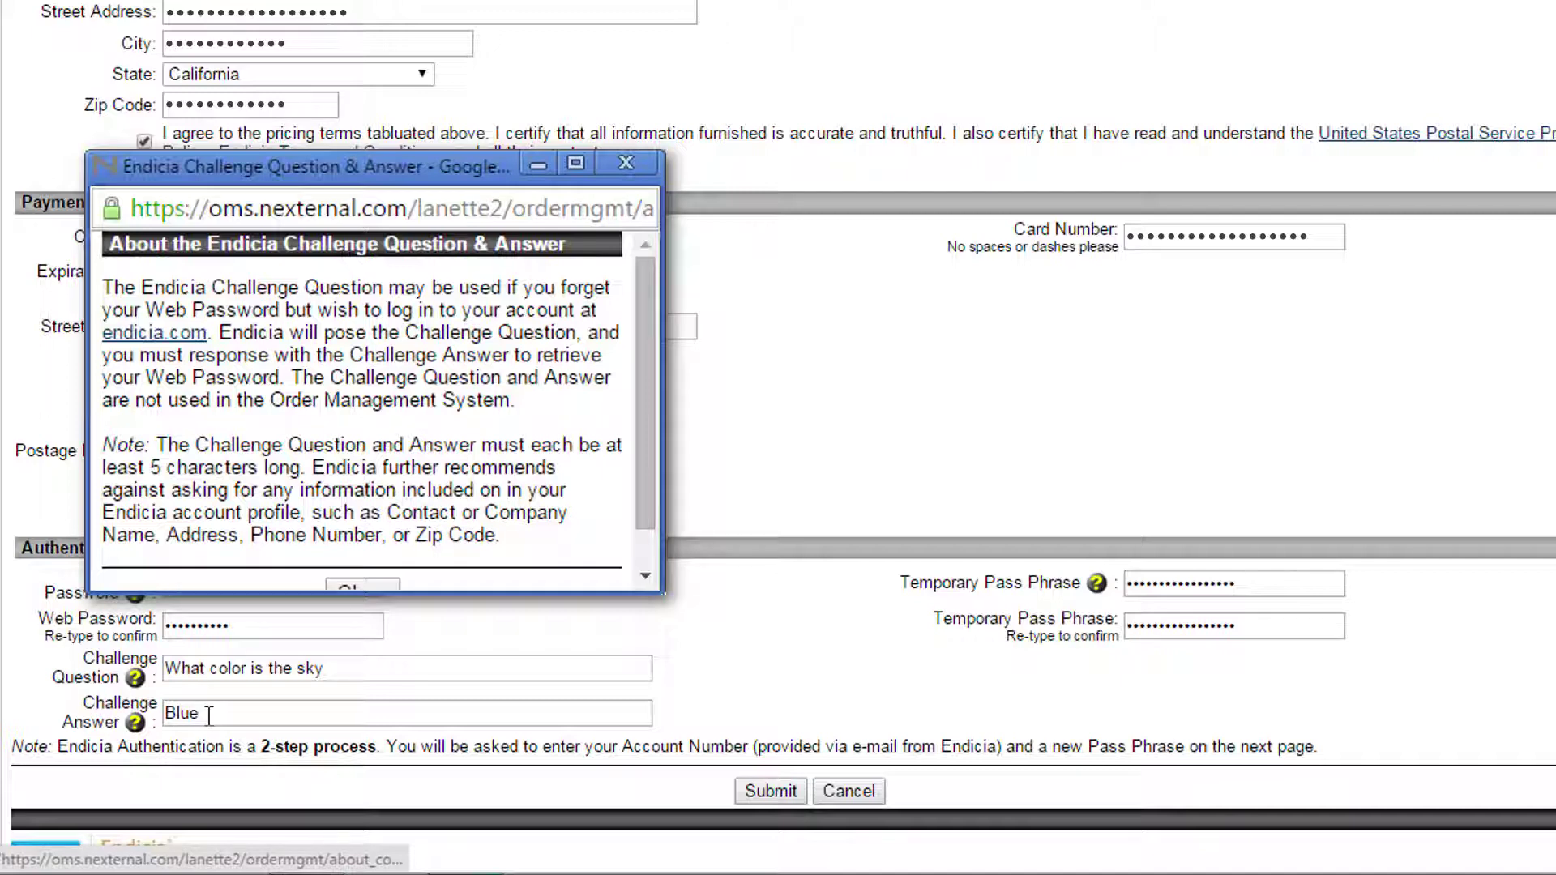
{"action": "left_click", "coordinate": [209, 716]}
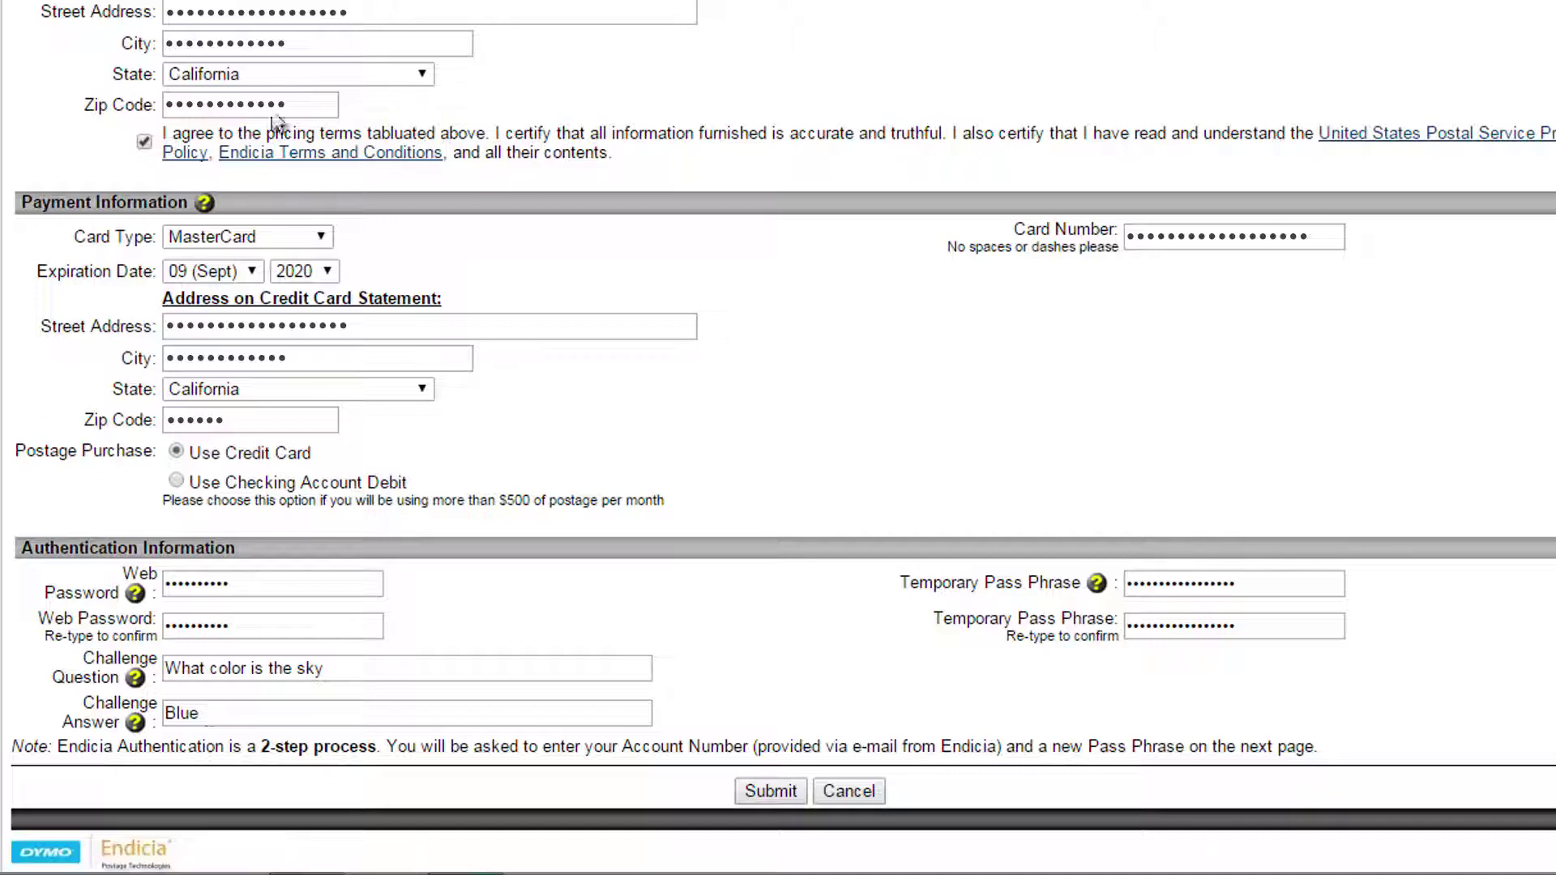
{"action": "left_click_drag", "start_coordinate": [209, 714], "coordinate": [117, 705]}
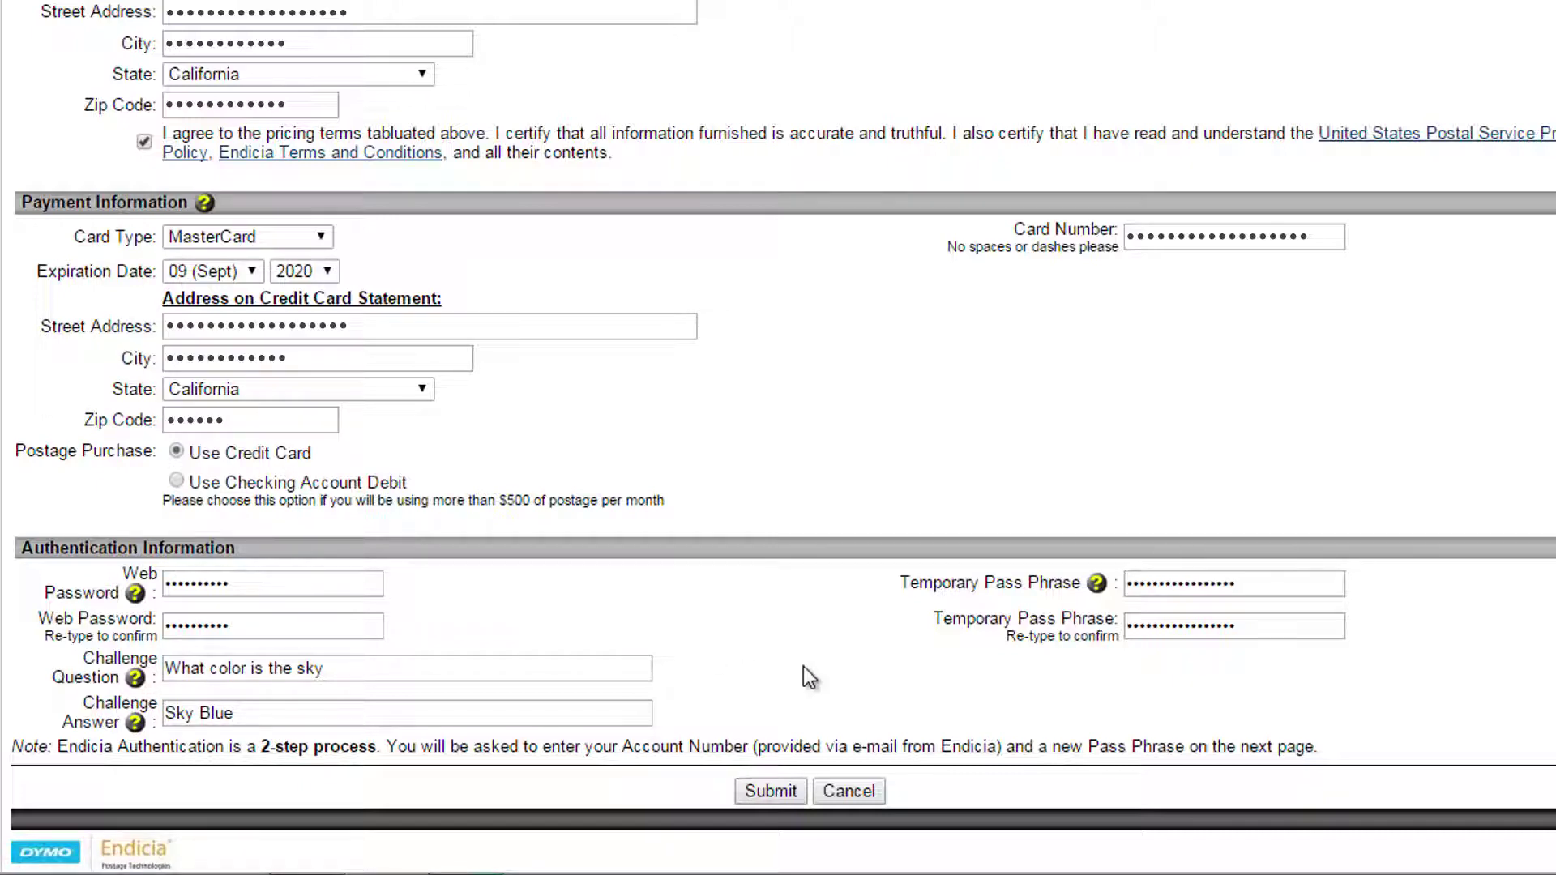
{"action": "left_click", "coordinate": [772, 791]}
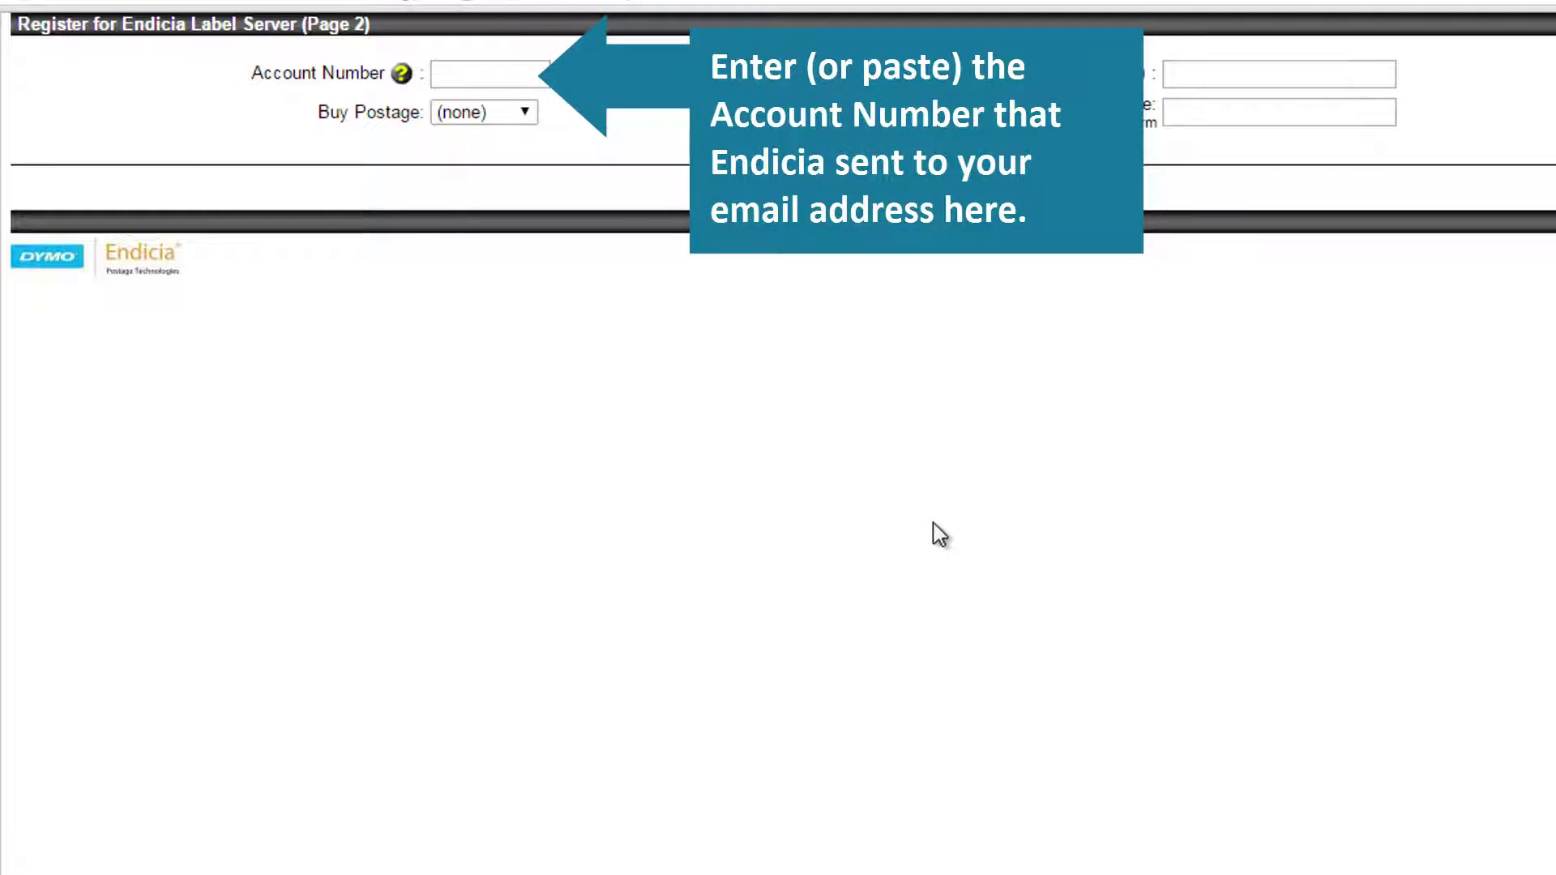
- Paste the emailed Endicia account number and choose to buy $10.00 of postage
{"action": "left_click", "coordinate": [490, 74]}
{"action": "key", "text": "ctrl+v"}
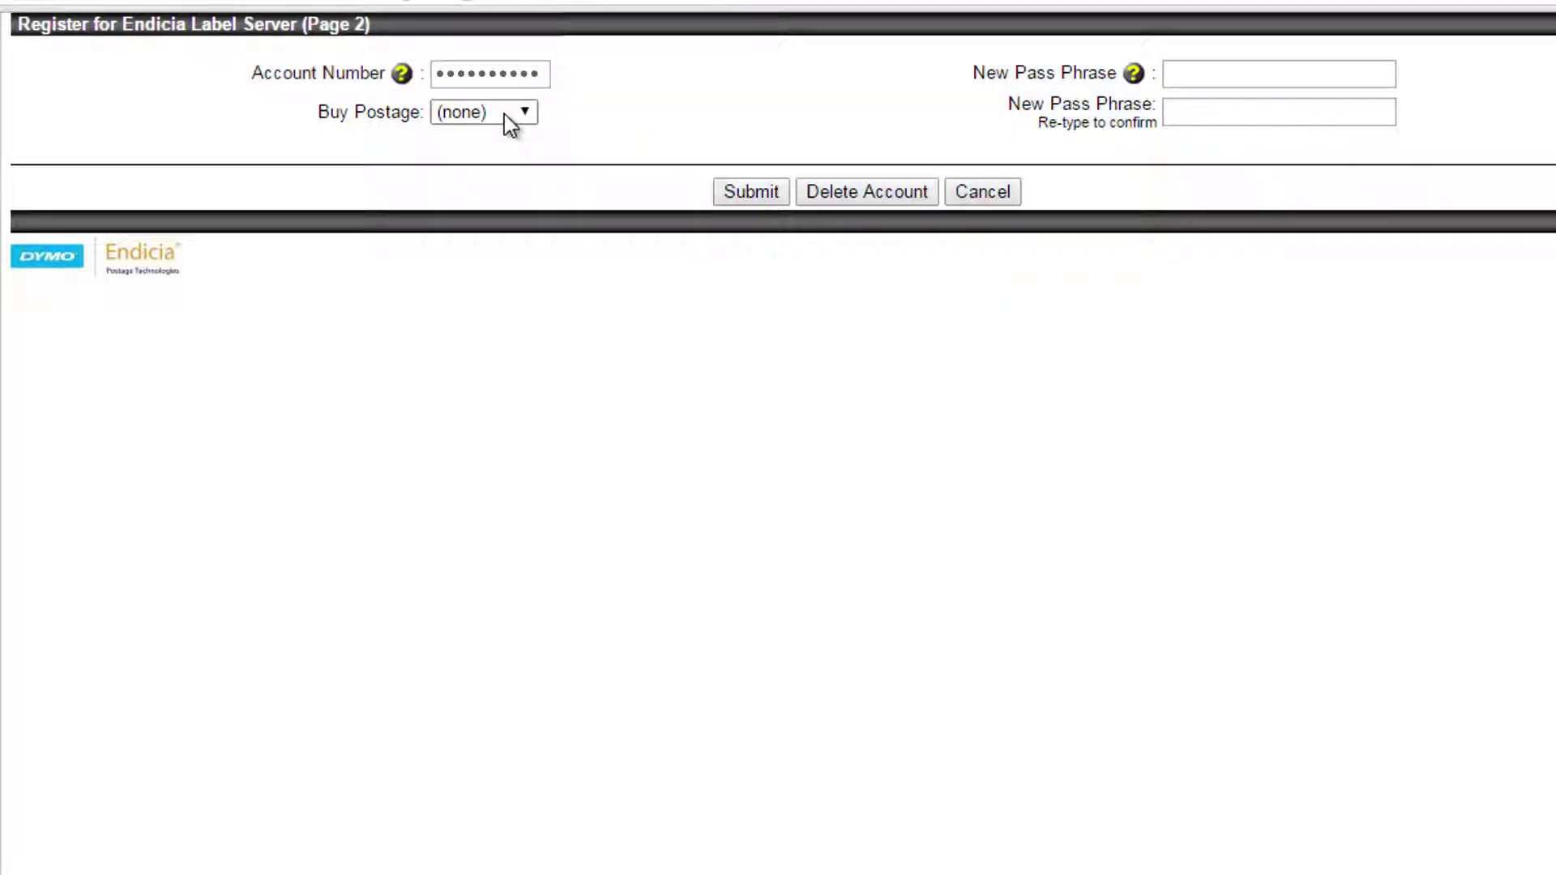
{"action": "left_click", "coordinate": [509, 121]}
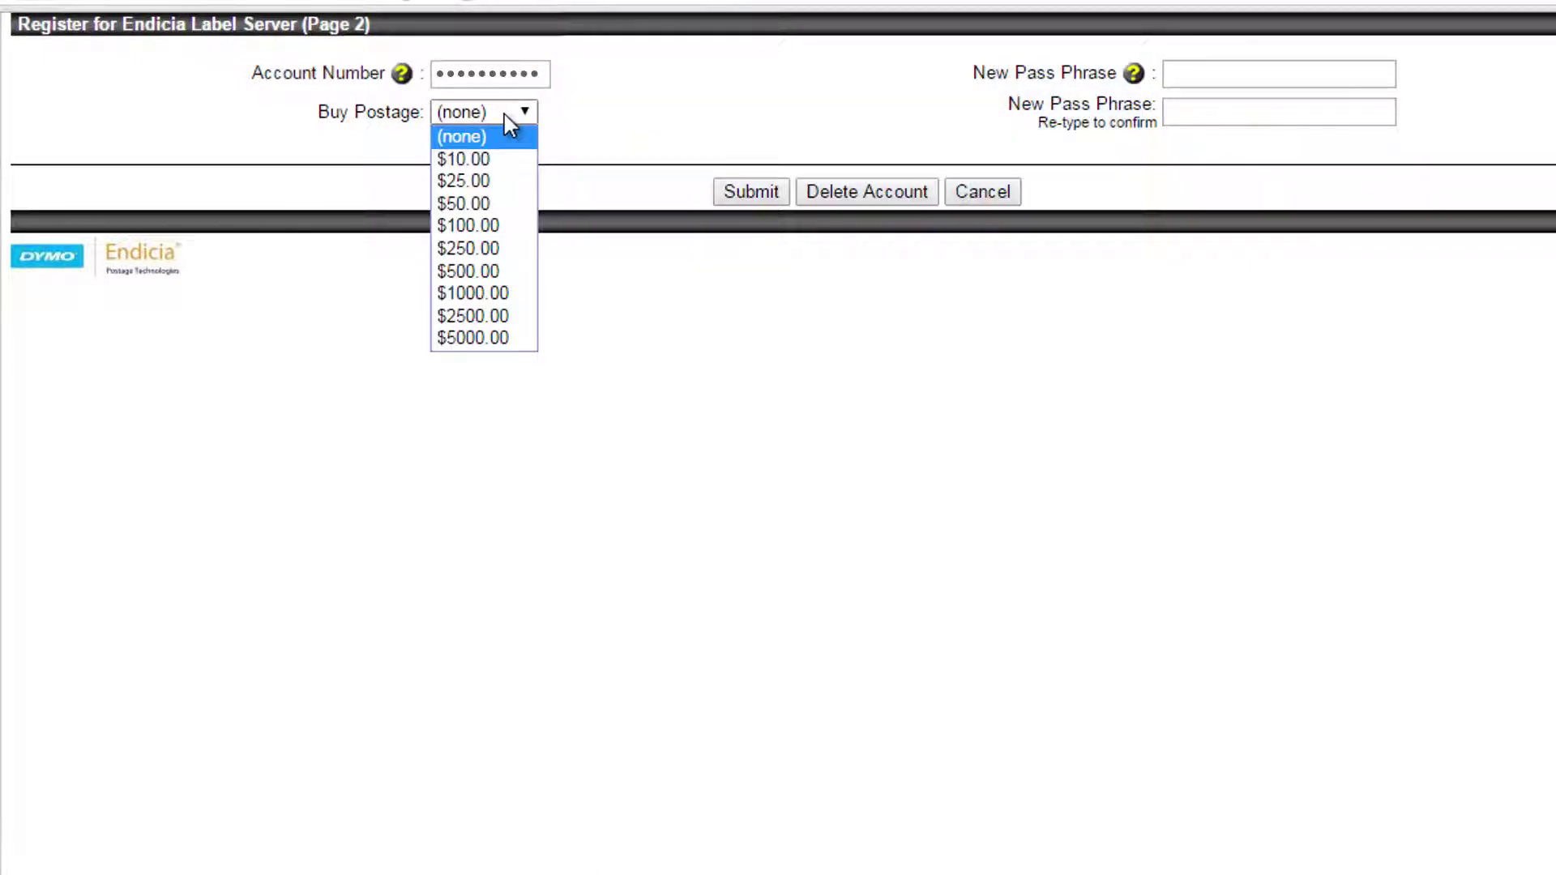
{"action": "left_click", "coordinate": [498, 159]}
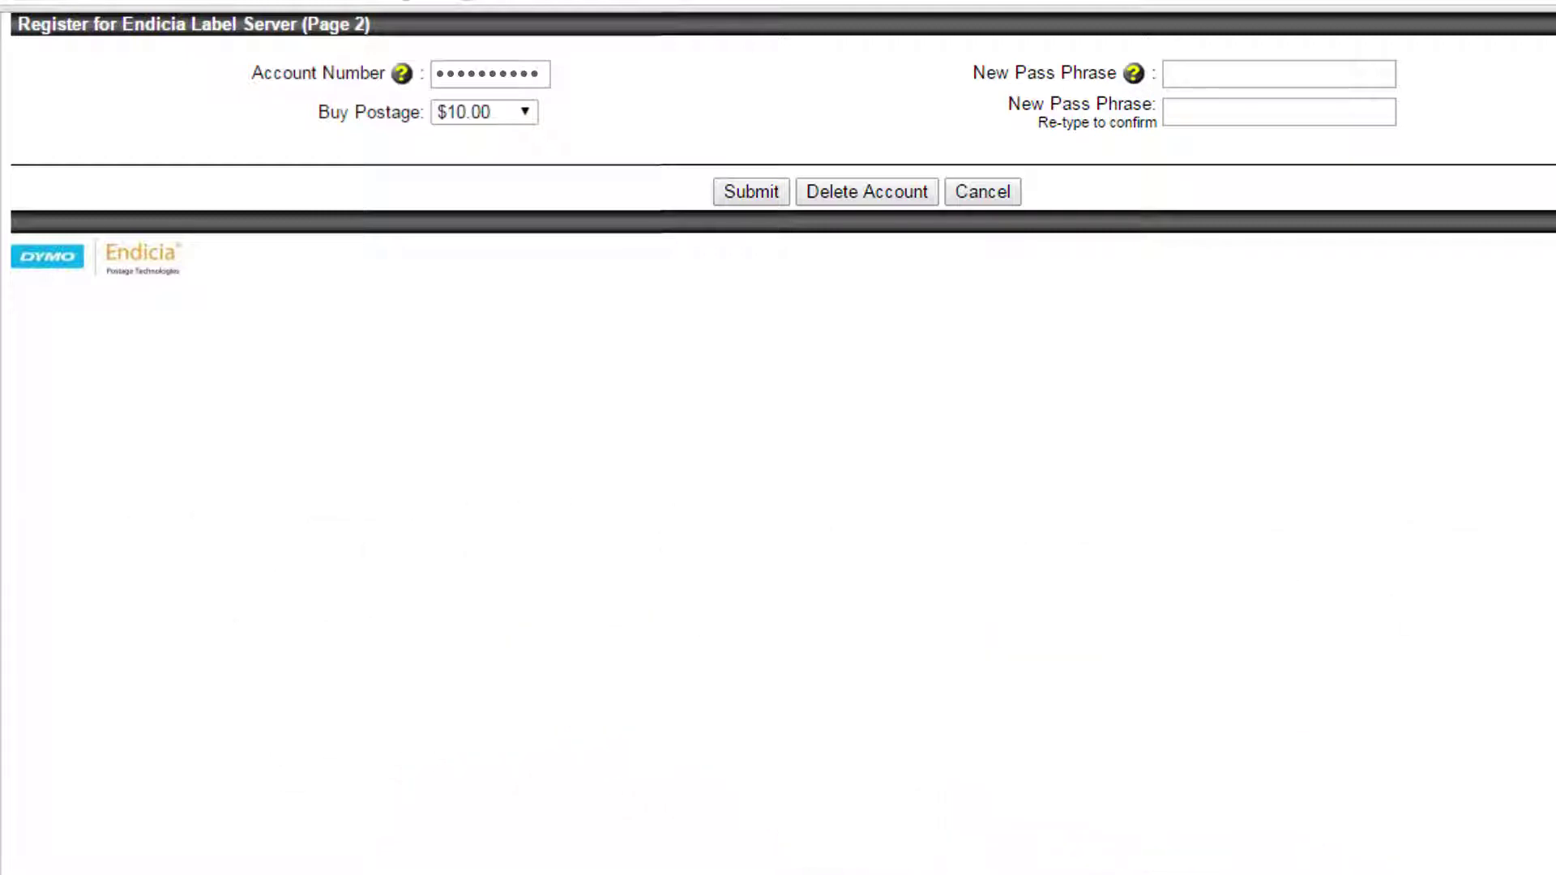
- Enter and confirm a new pass phrase, then submit and confirm the postage purchase
{"action": "left_click", "coordinate": [1253, 70]}
{"action": "left_click", "coordinate": [1262, 112]}
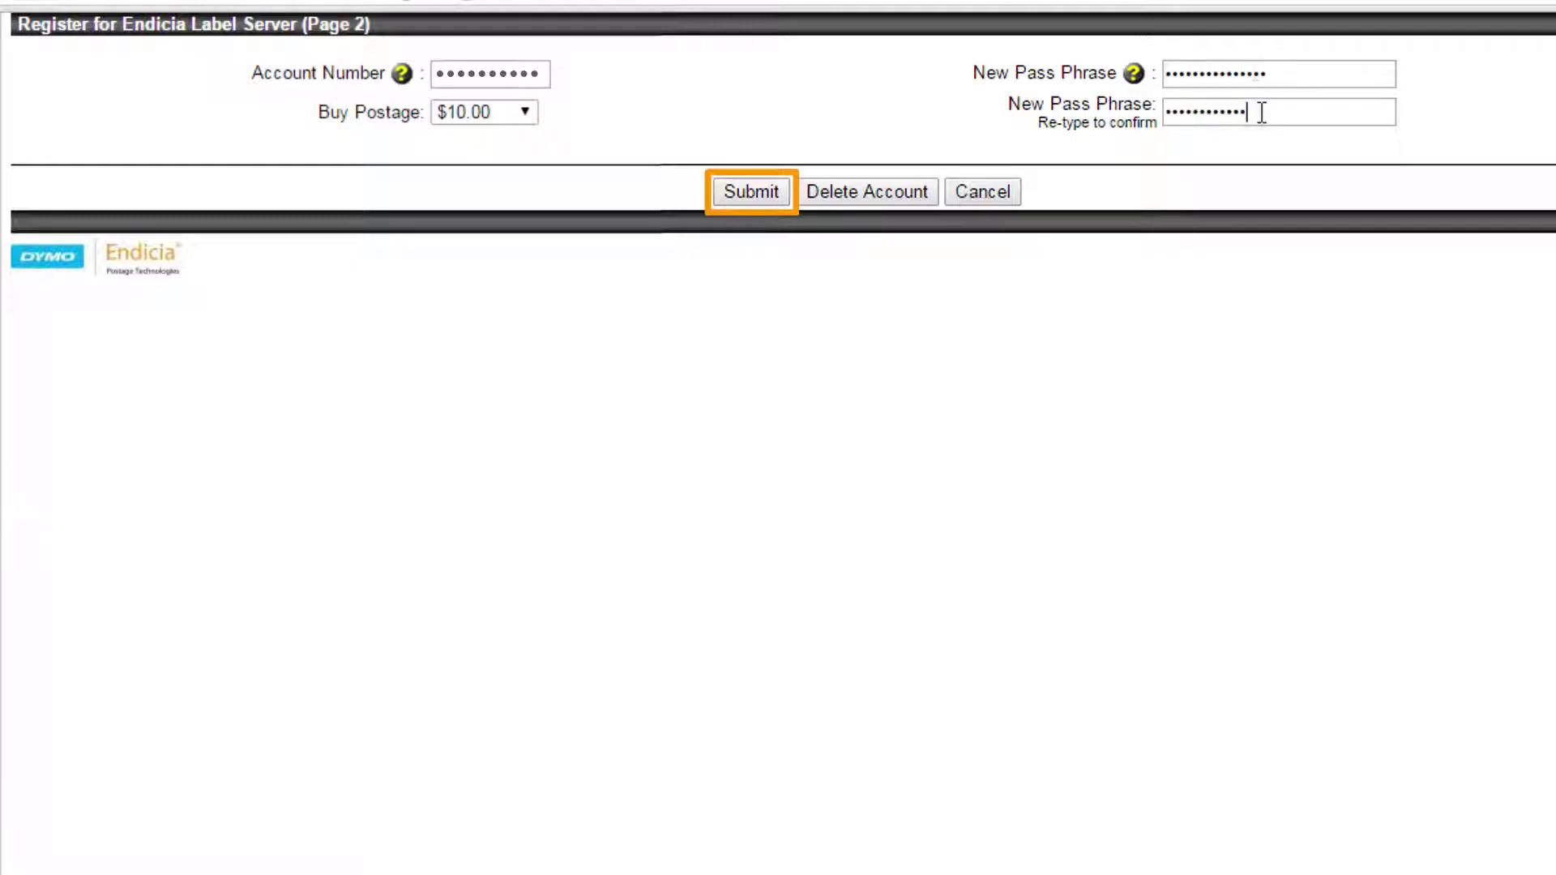
{"action": "type", "text": "•••"}
{"action": "left_click", "coordinate": [777, 192]}
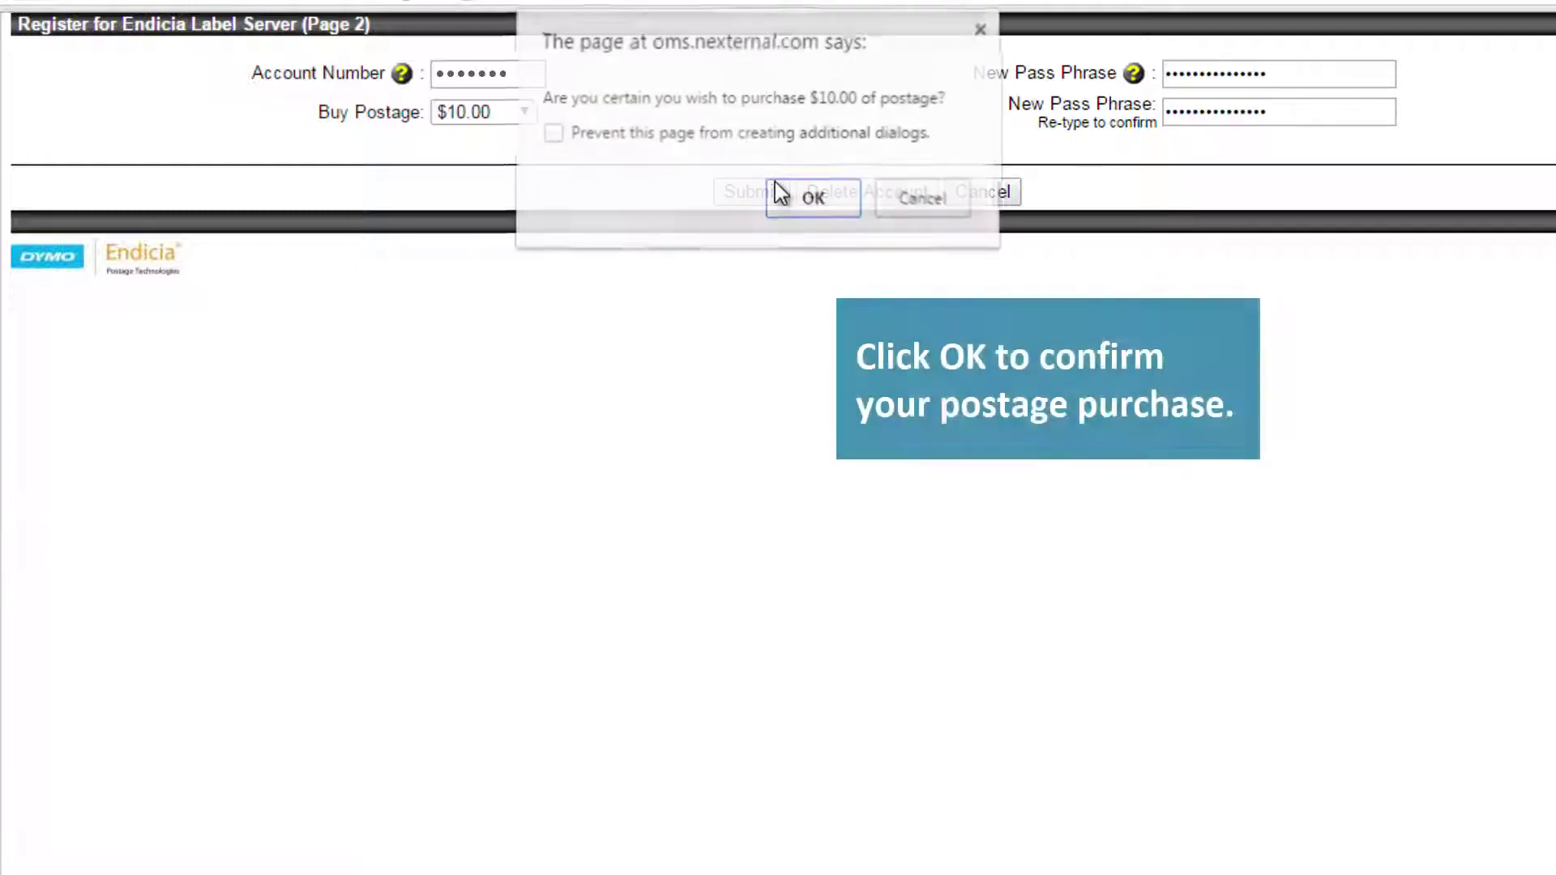
{"action": "left_click", "coordinate": [788, 196]}
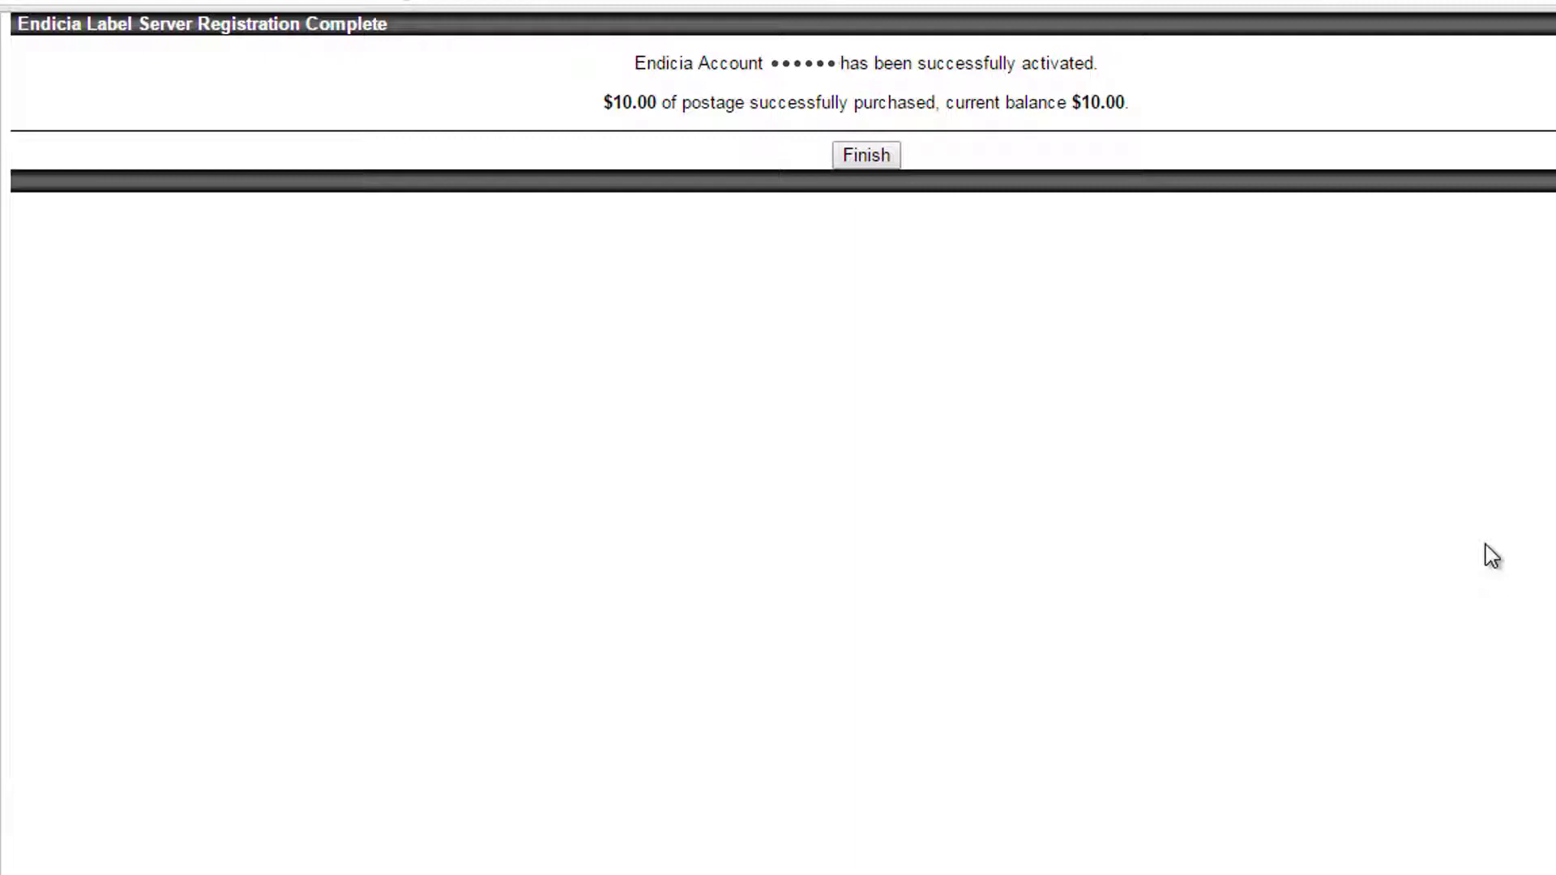
- Finish the Endicia Label Server registration and start the GSO Web Services registration
{"action": "left_click", "coordinate": [875, 157]}
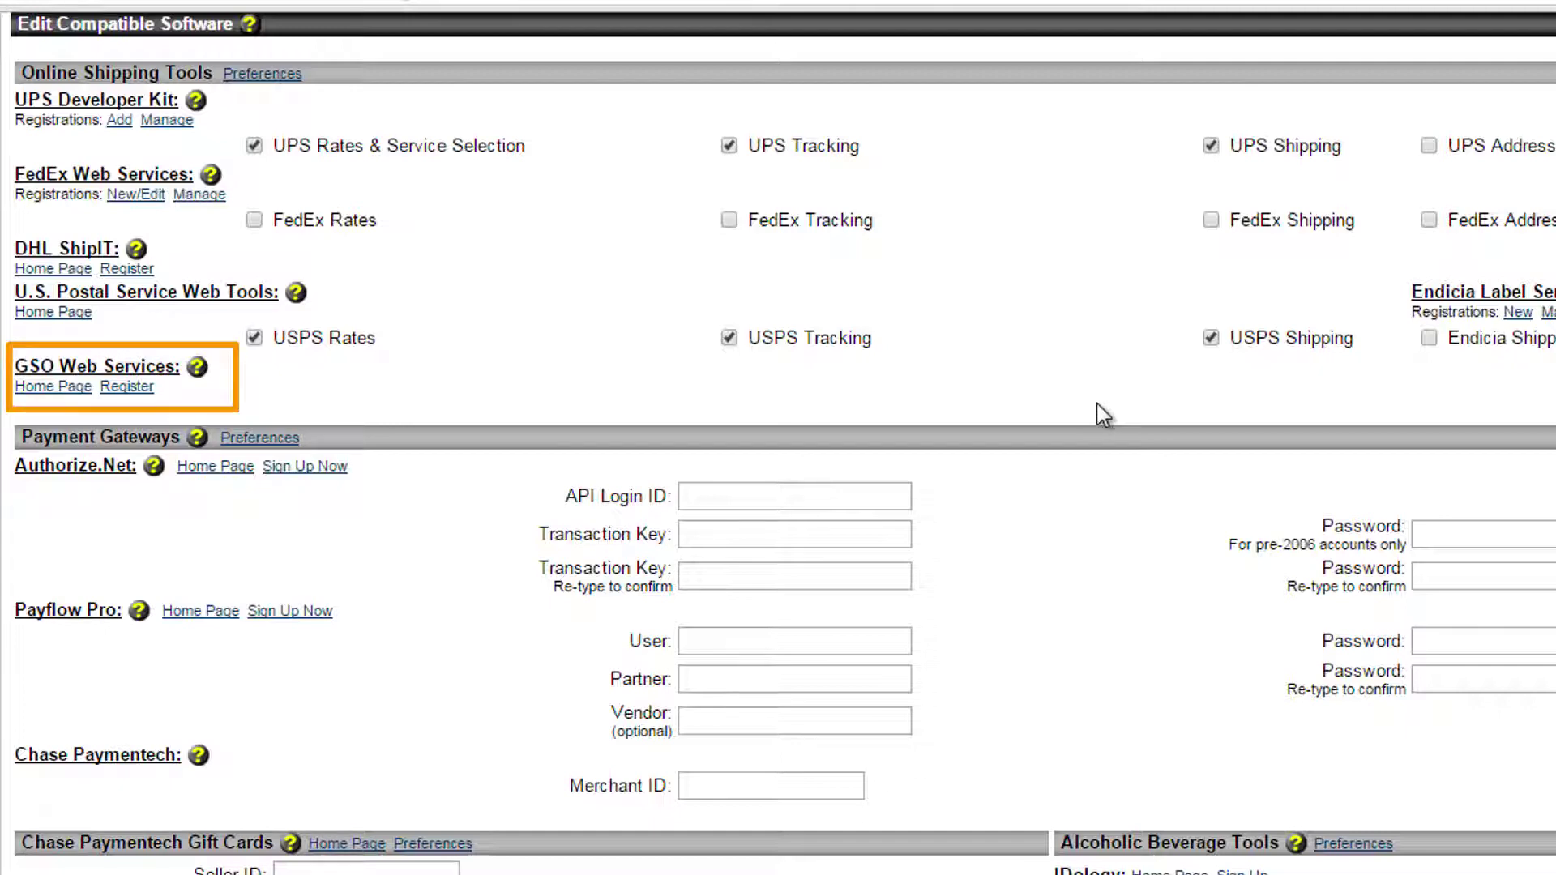
{"action": "left_click", "coordinate": [114, 388]}
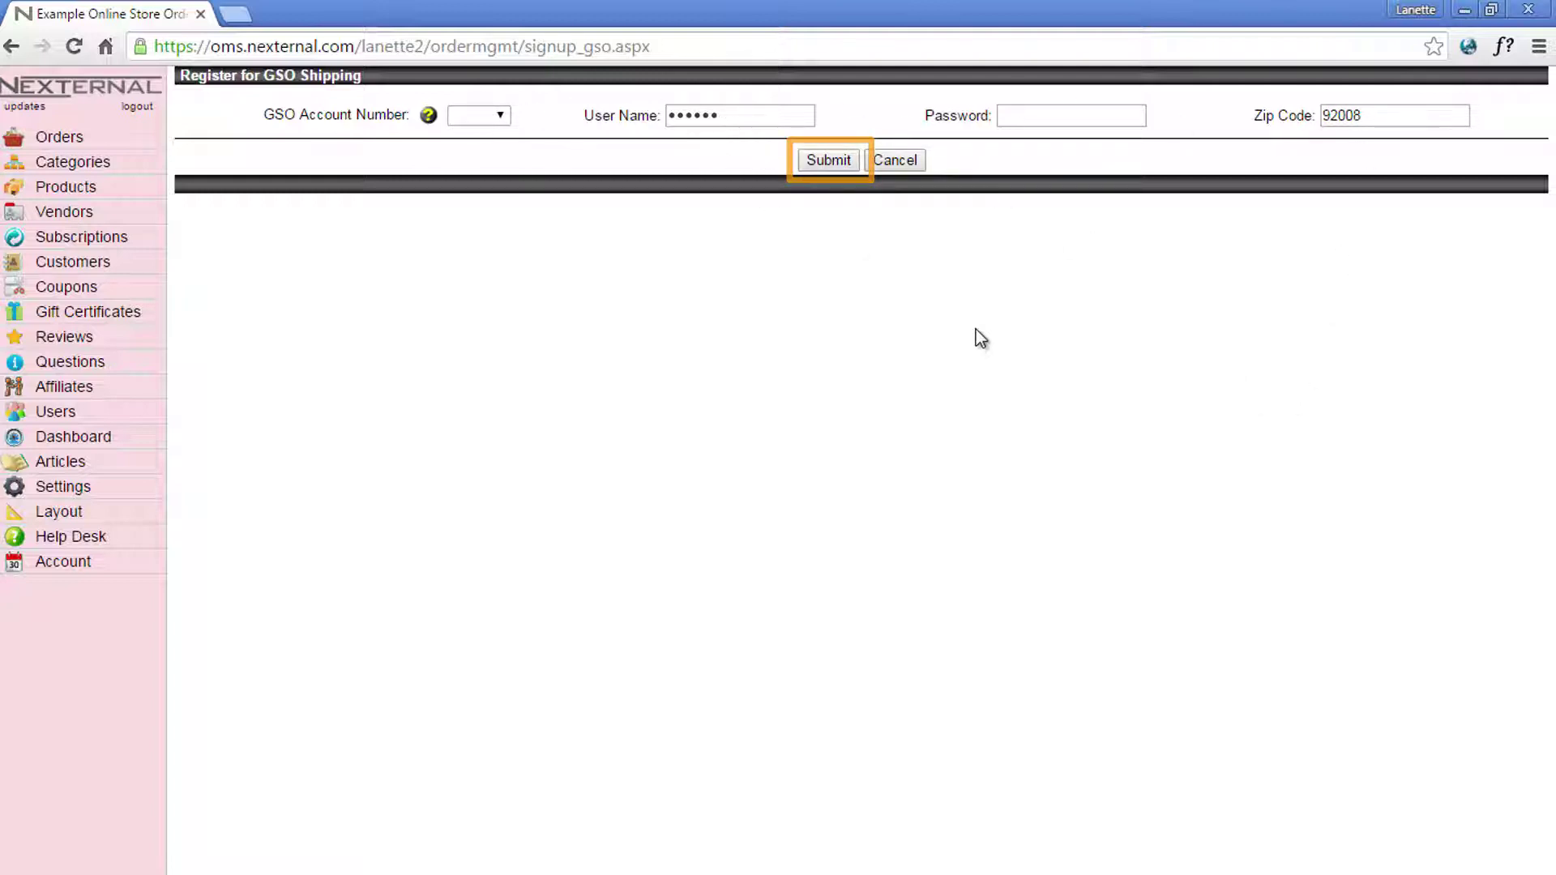
- Submit the GSO registration and enable FedEx Rates, Tracking, Shipping and UPS Address Validation
{"action": "left_click", "coordinate": [897, 162]}
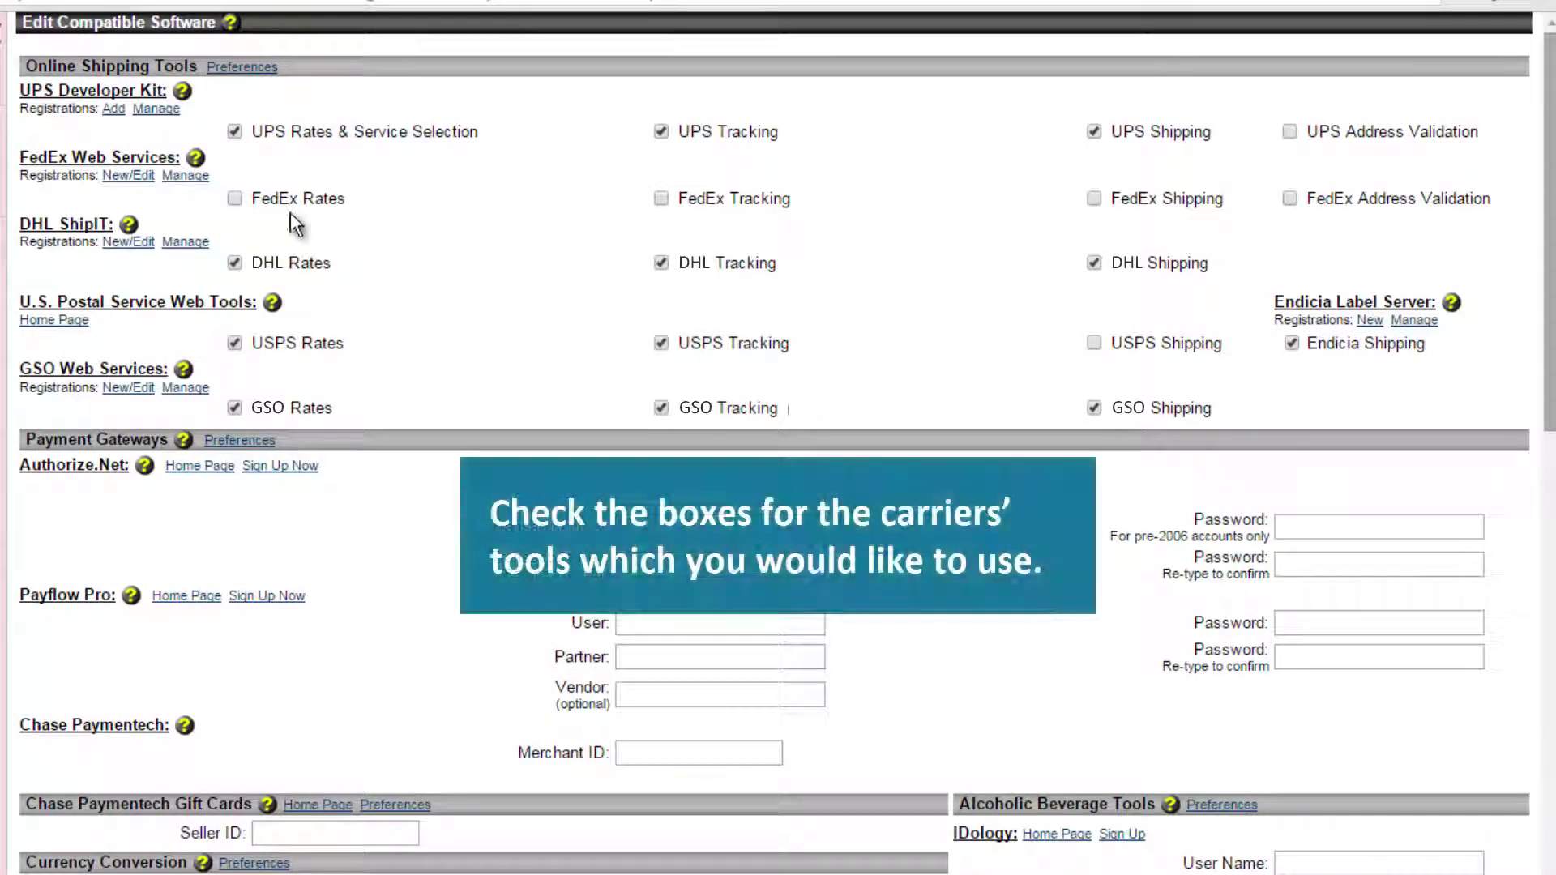
{"action": "left_click", "coordinate": [236, 198]}
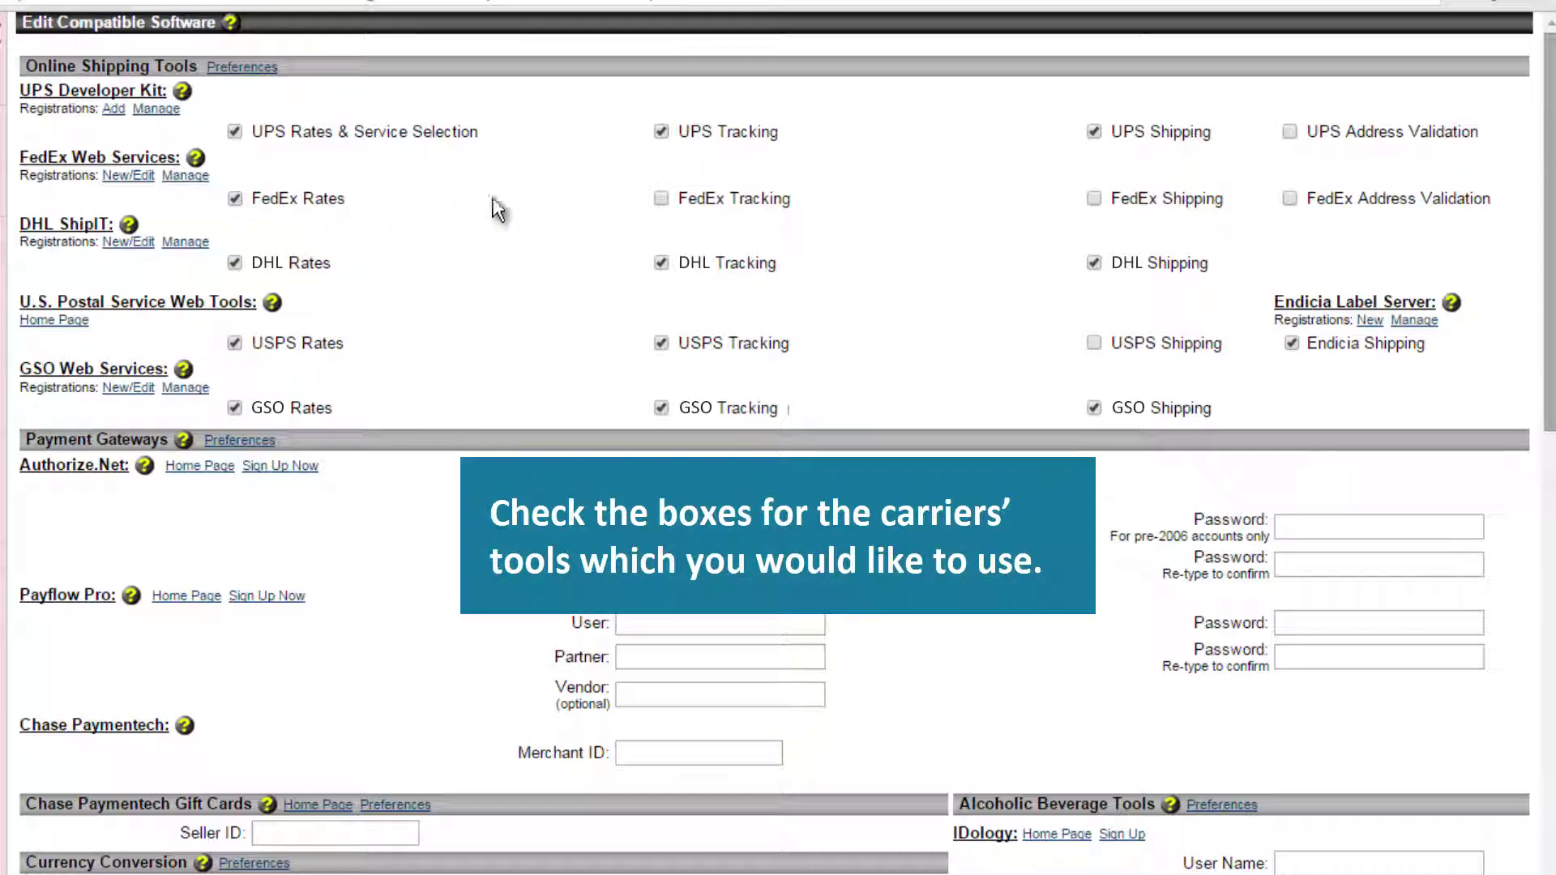
{"action": "left_click", "coordinate": [663, 199]}
{"action": "left_click", "coordinate": [1095, 199]}
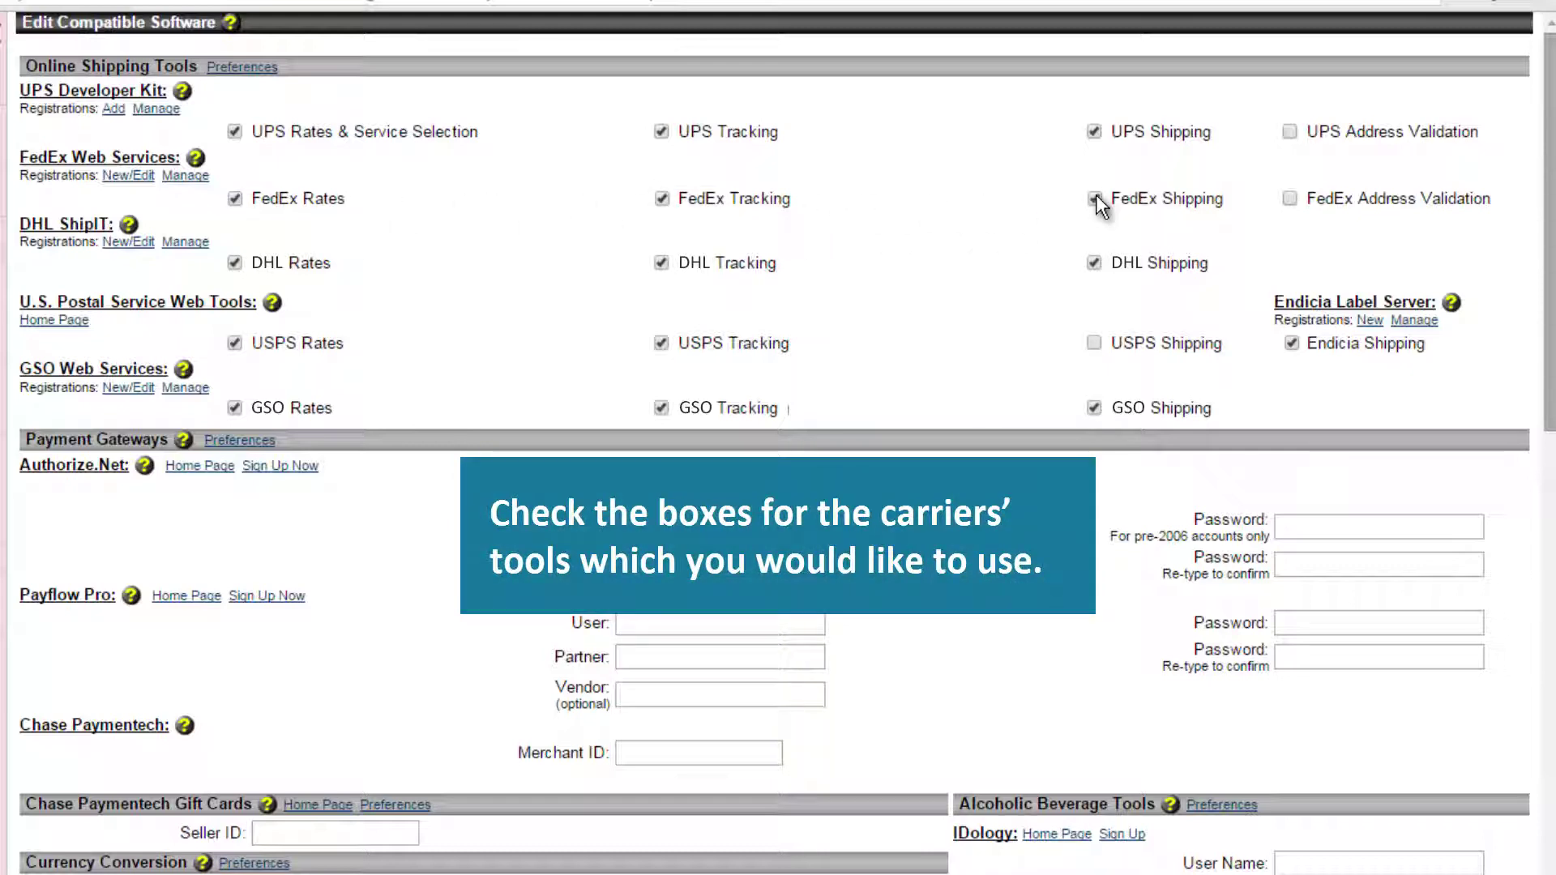
{"action": "left_click", "coordinate": [1289, 132]}
- Save the compatible software settings with Finish
{"action": "scroll", "coordinate": [1545, 265], "scroll_direction": "down", "scroll_amount": 10}
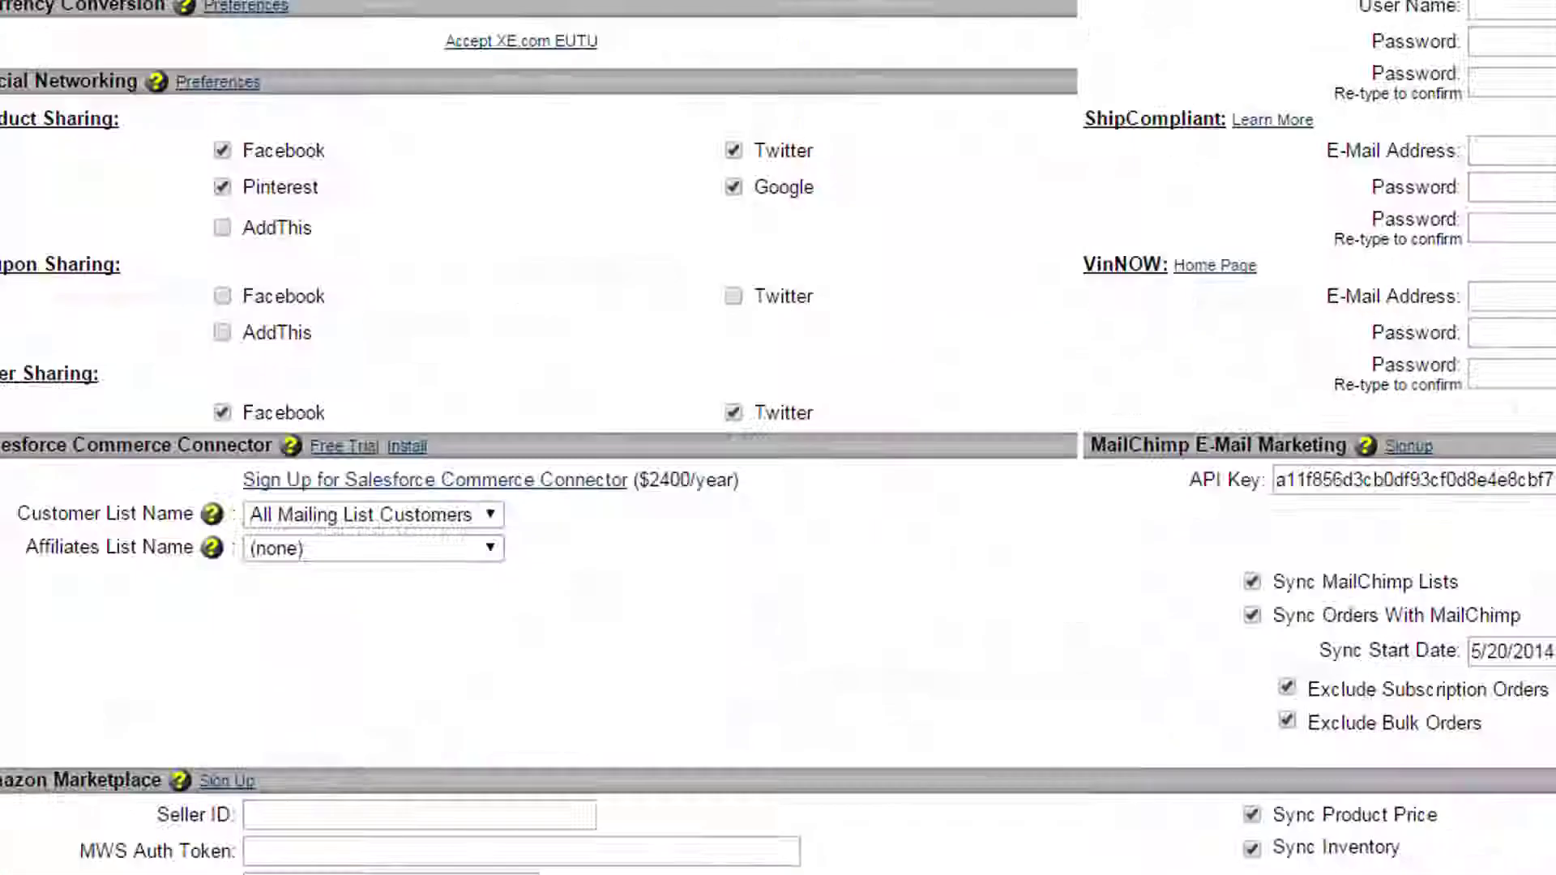
{"action": "scroll", "coordinate": [778, 438], "scroll_direction": "down", "scroll_amount": 10}
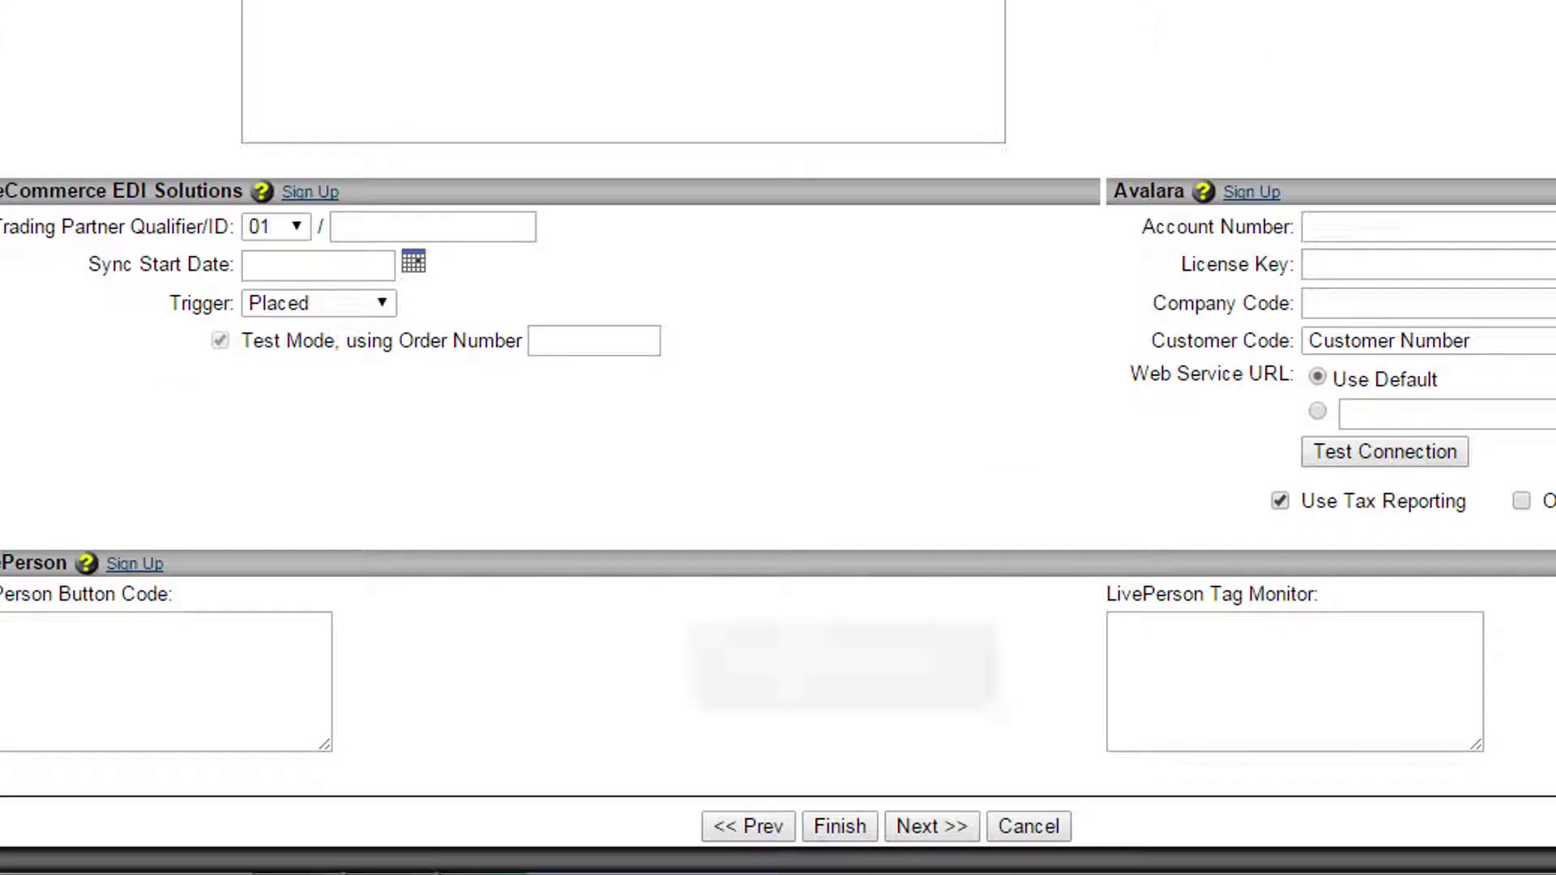
{"action": "left_click", "coordinate": [839, 827]}
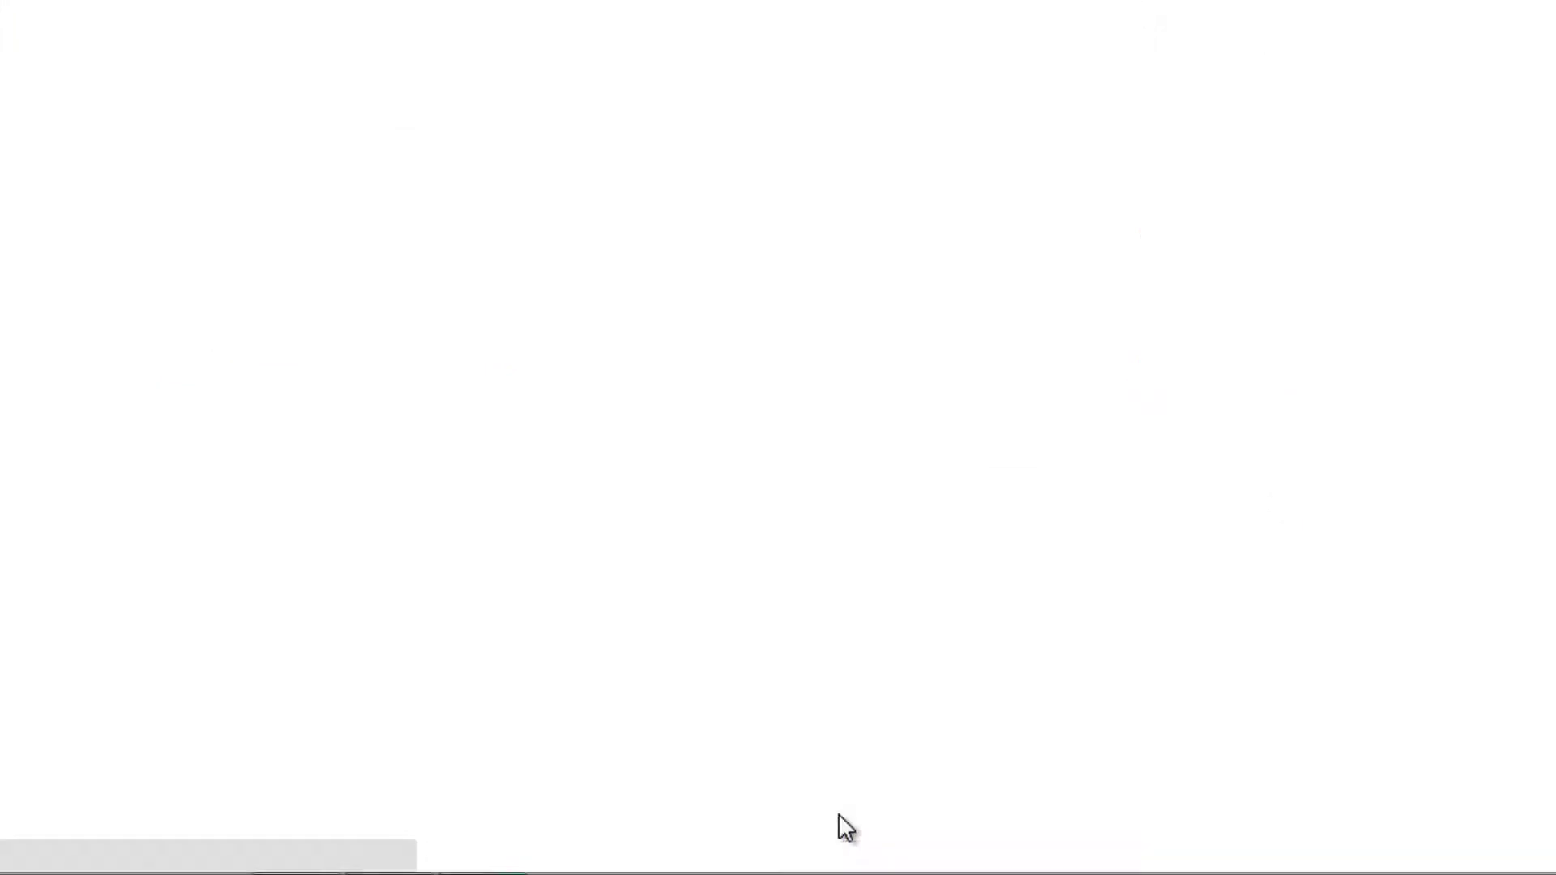